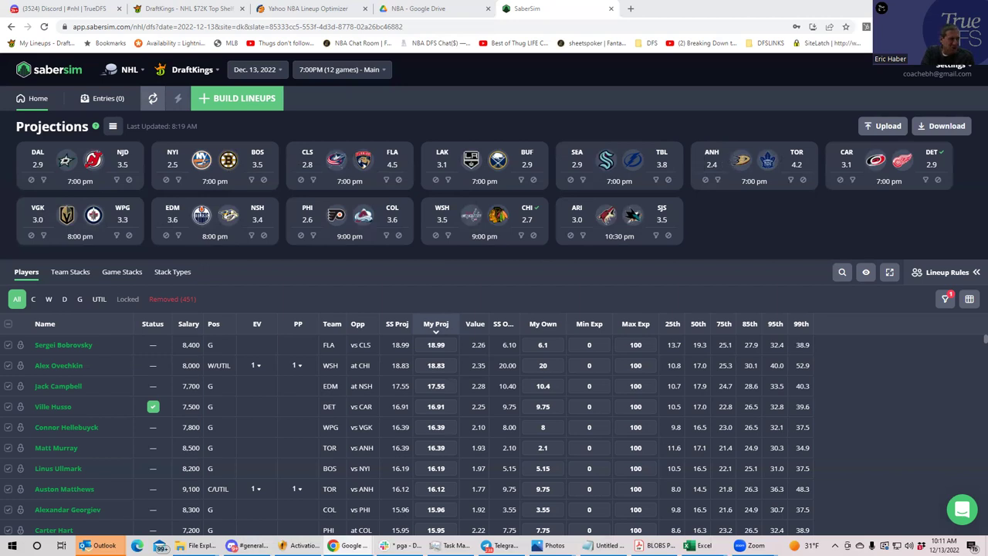
Switch to the Chrome window showing the DailyRoto NHL Lineup Optimizer.
key("alt+Tab")
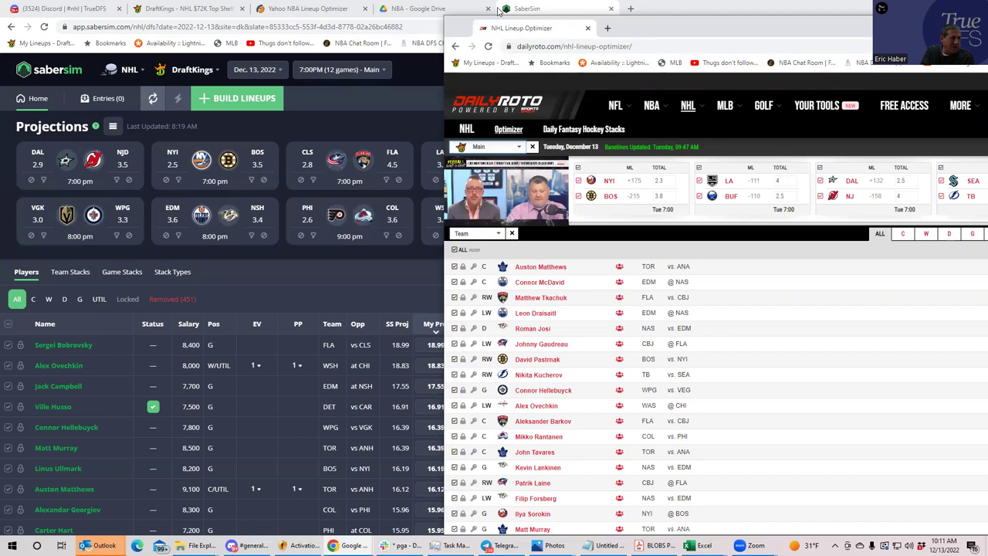
Maximize the DailyRoto optimizer and scroll the game slate strip right, then back left.
key("super+Up")
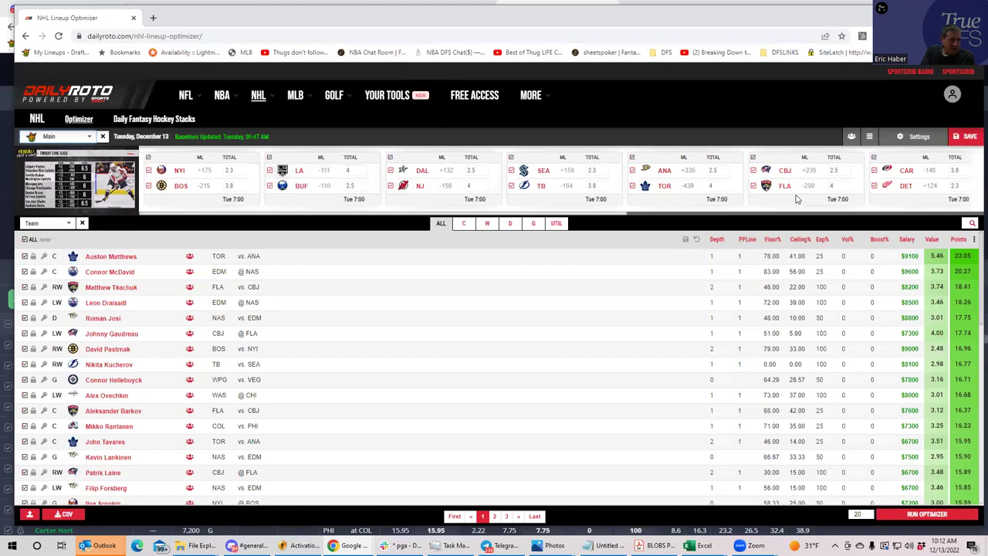
left_click_drag(607, 215, 965, 204)
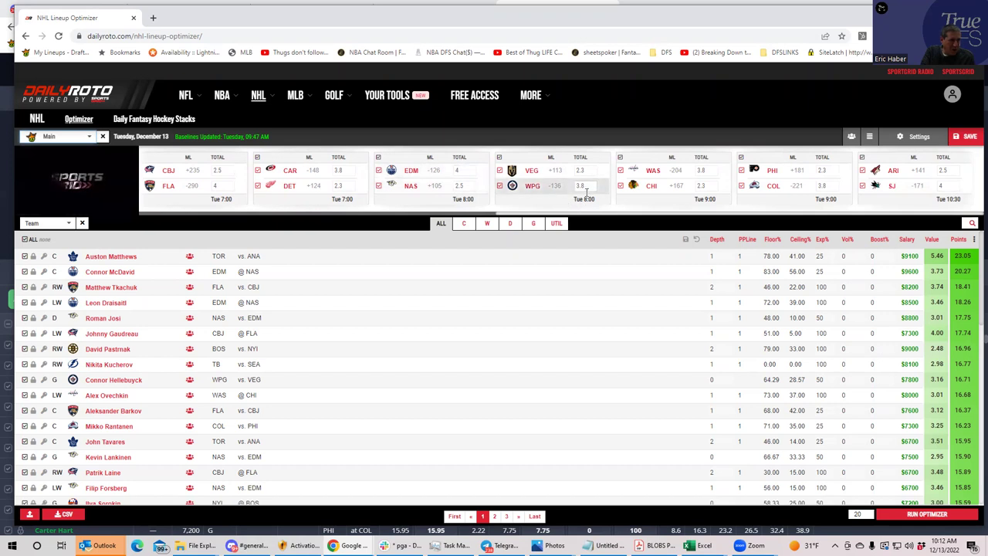
left_click_drag(575, 214, 204, 220)
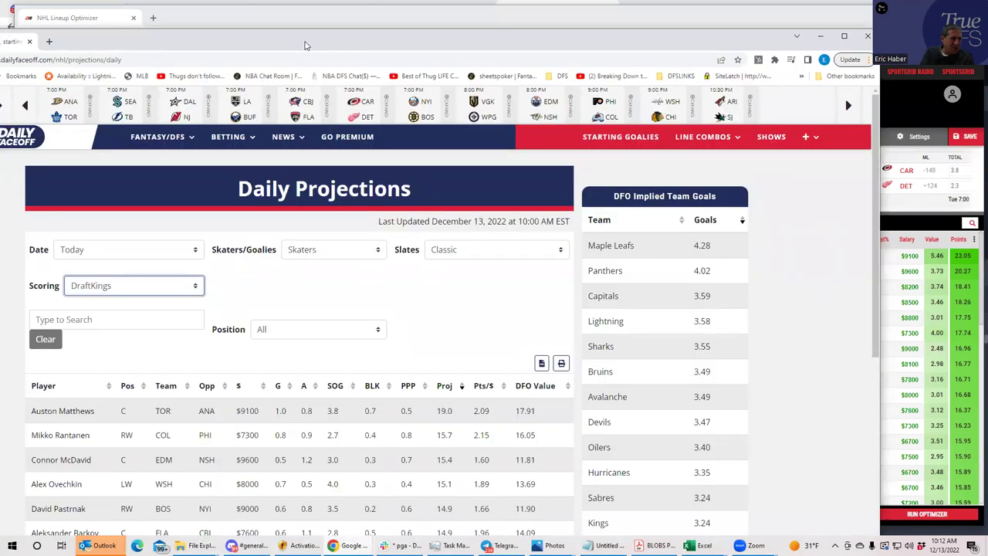
Maximize Daily Faceoff, scroll its DraftKings skater projections, then switch to DraftKings Sportsbook odds.
double_click(305, 45)
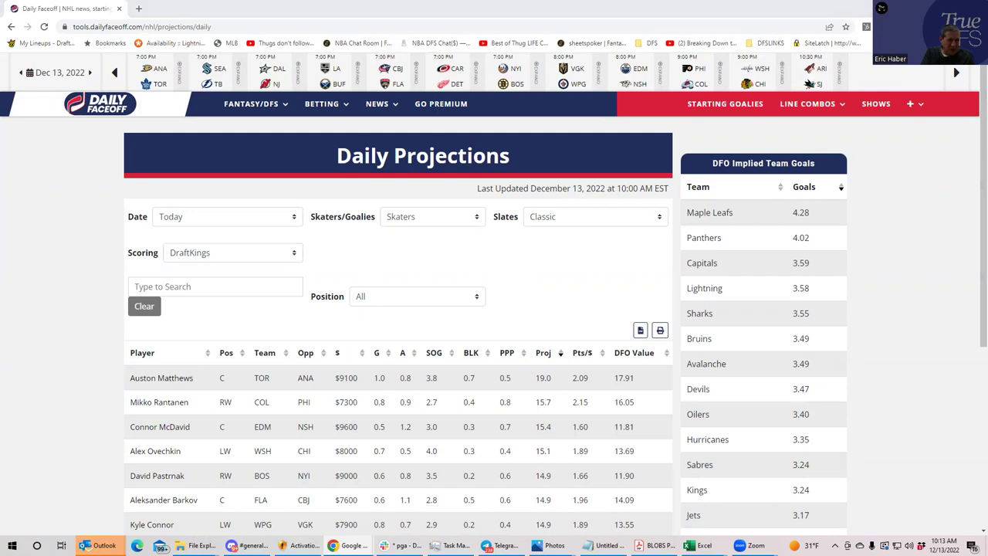
left_click(974, 151)
scroll(974, 178, "down", 1)
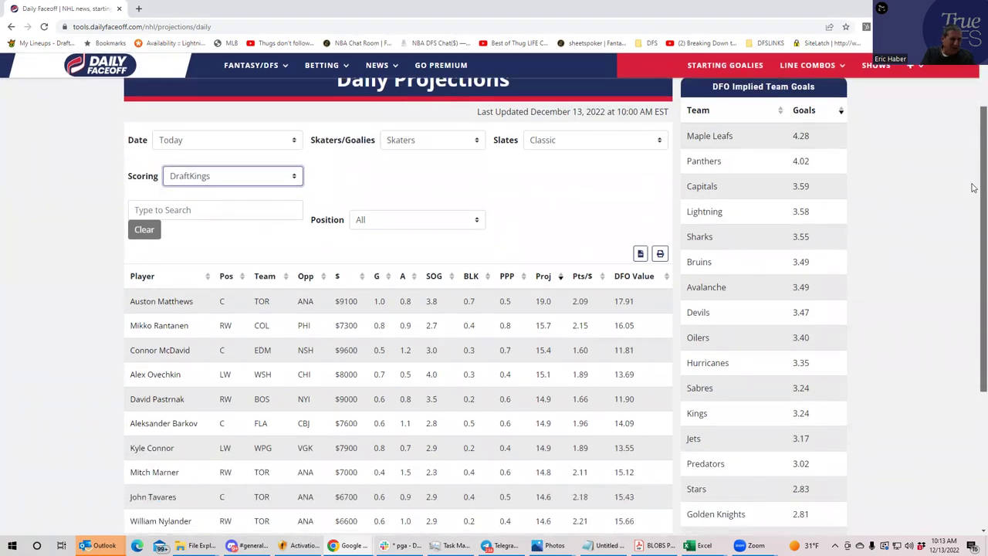
scroll(975, 188, "up", 2)
scroll(974, 169, "down", 1)
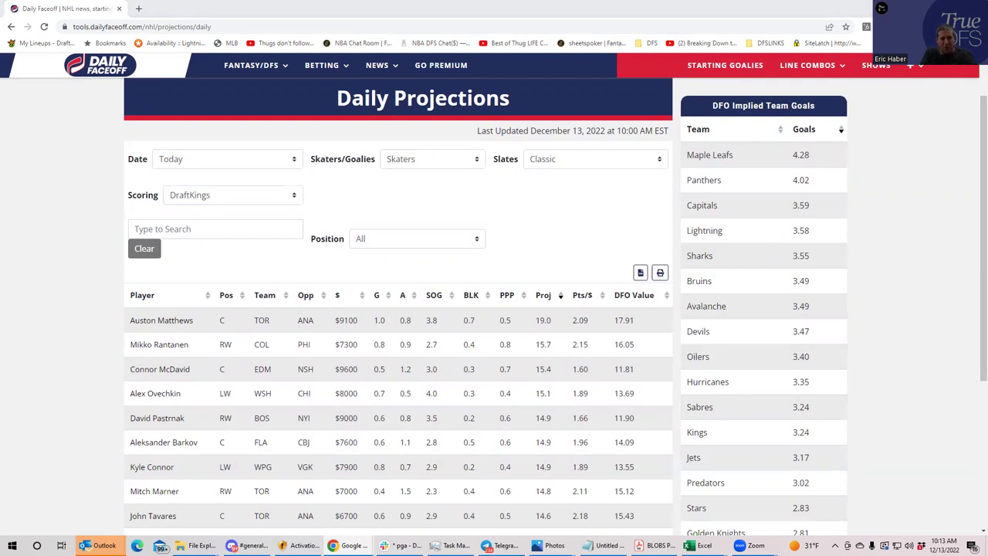
key("alt+Tab")
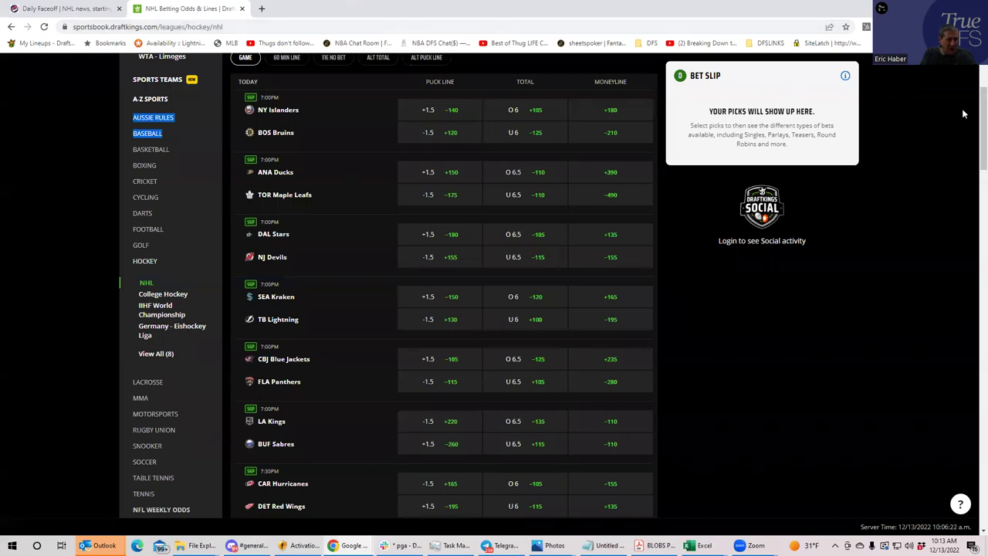
Scroll the NHL odds list and open the CBJ Blue Jackets @ FLA Panthers game.
scroll(974, 116, "up", 1)
scroll(974, 106, "up", 1)
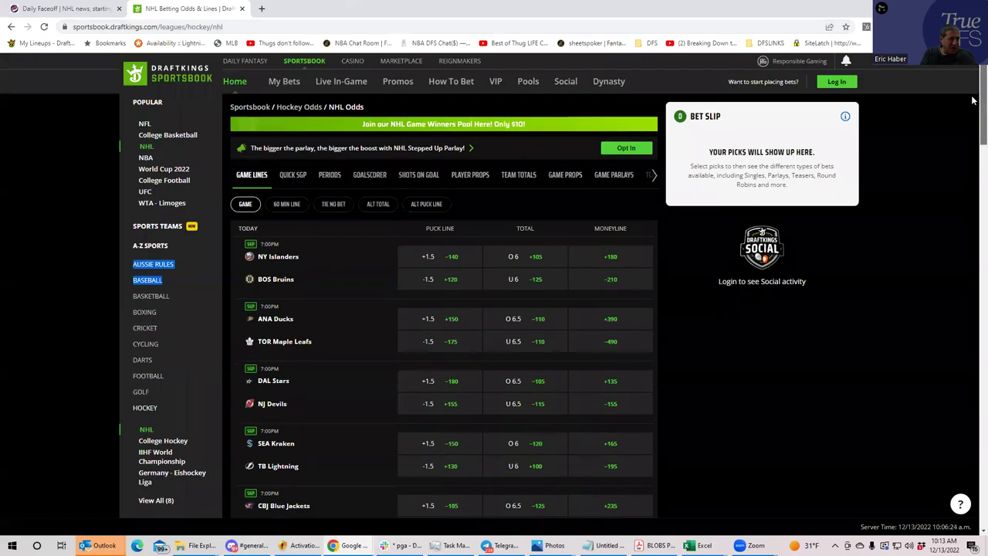
scroll(965, 108, "down", 1)
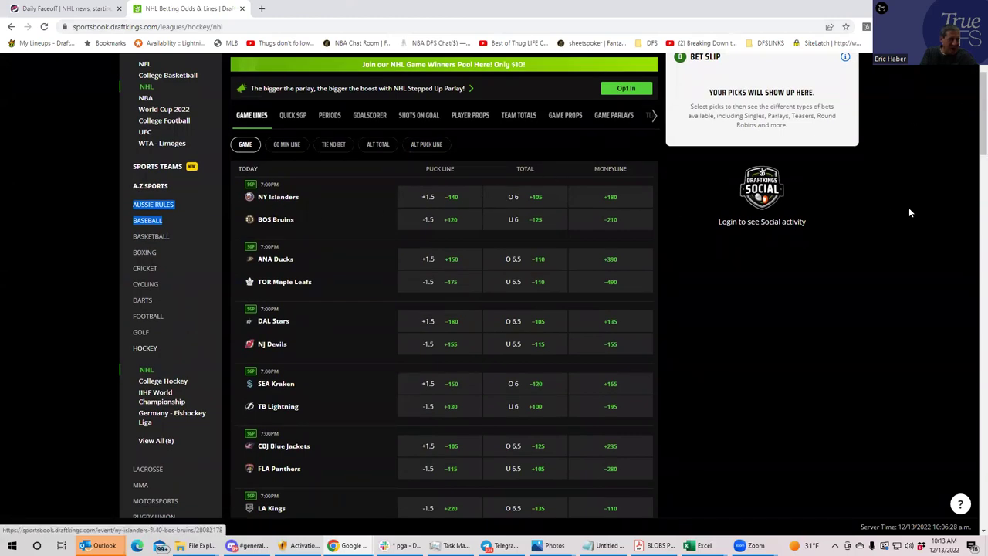
scroll(974, 147, "down", 1)
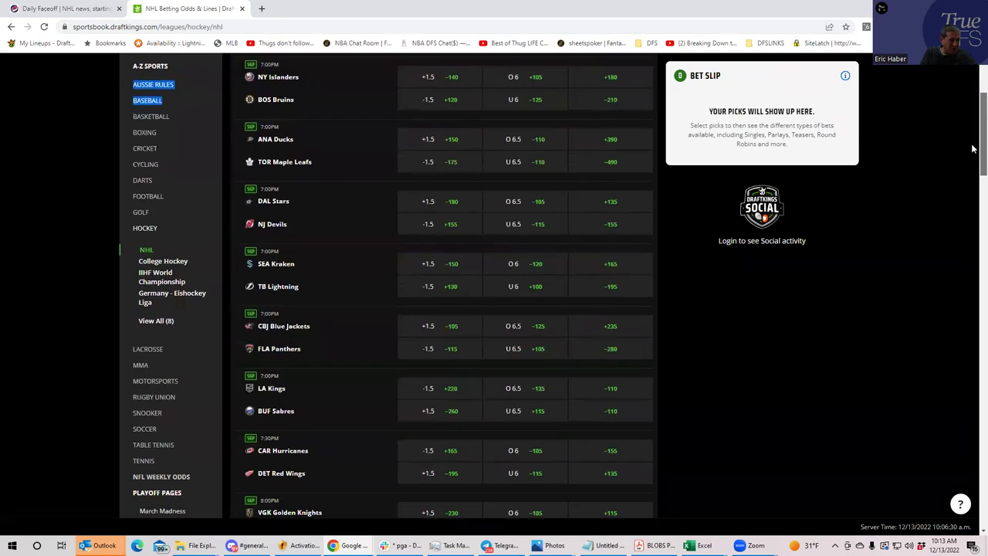
left_click(282, 351)
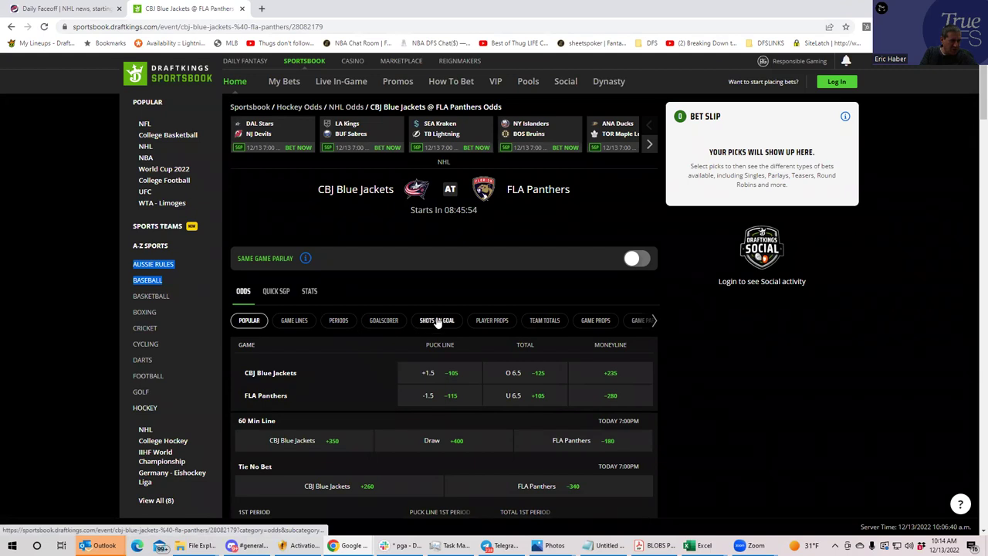
Review the game's Team Totals goal lines, then return to the Daily Faceoff tab.
left_click(543, 325)
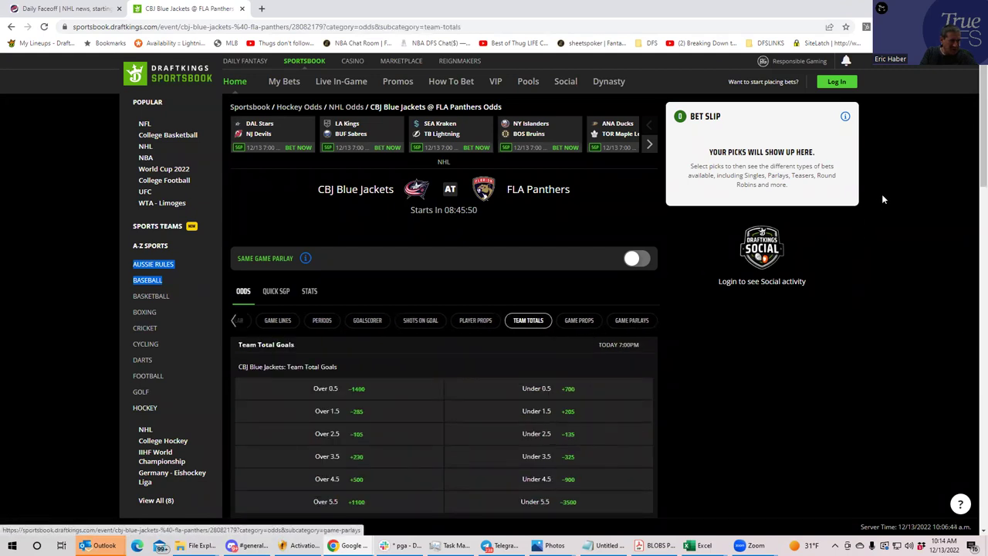
scroll(973, 201, "down", 3)
scroll(973, 201, "down", 1)
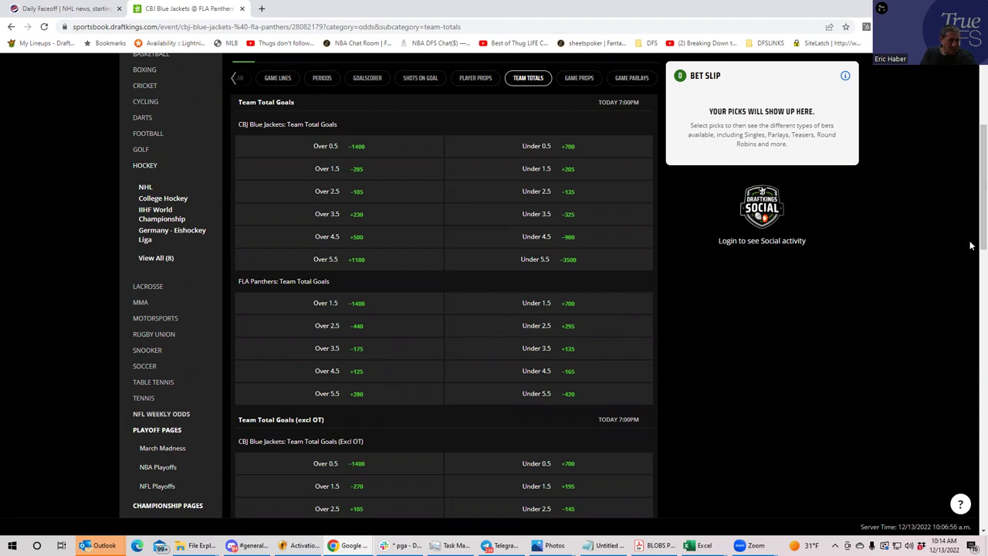
scroll(973, 207, "down", 1)
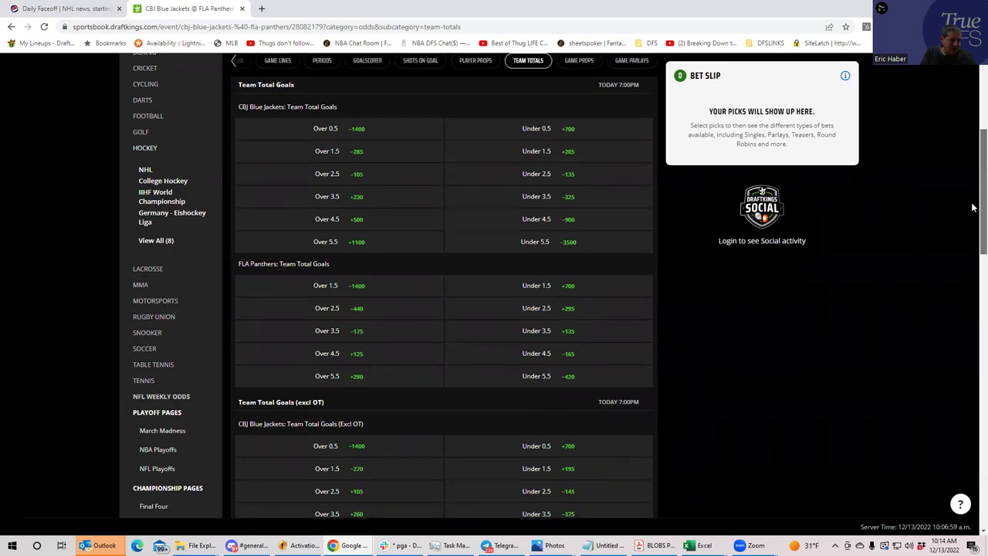
scroll(973, 207, "up", 5)
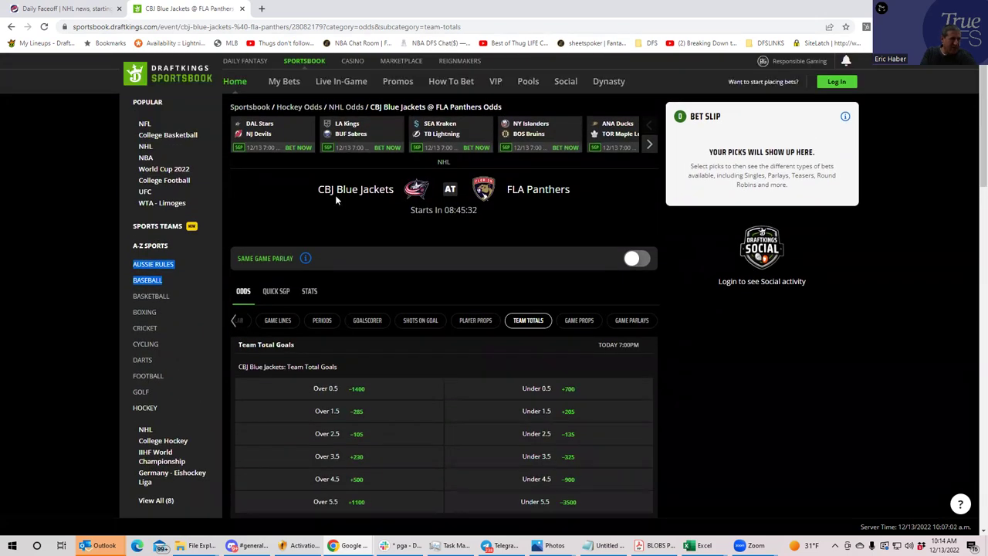
left_click(93, 10)
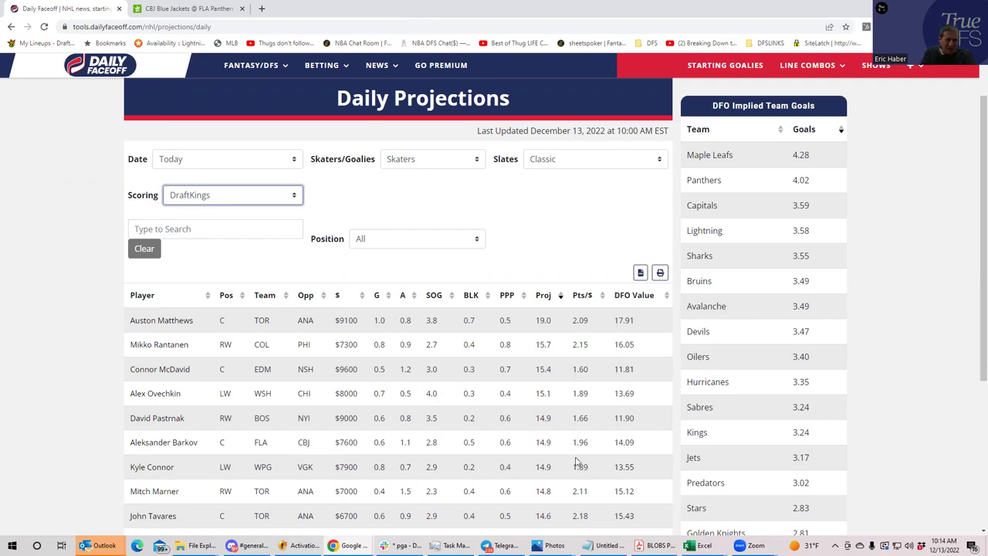
Bring up the Krug63 Excel workbook on its NHLDK_Worksheet tab.
left_click(695, 546)
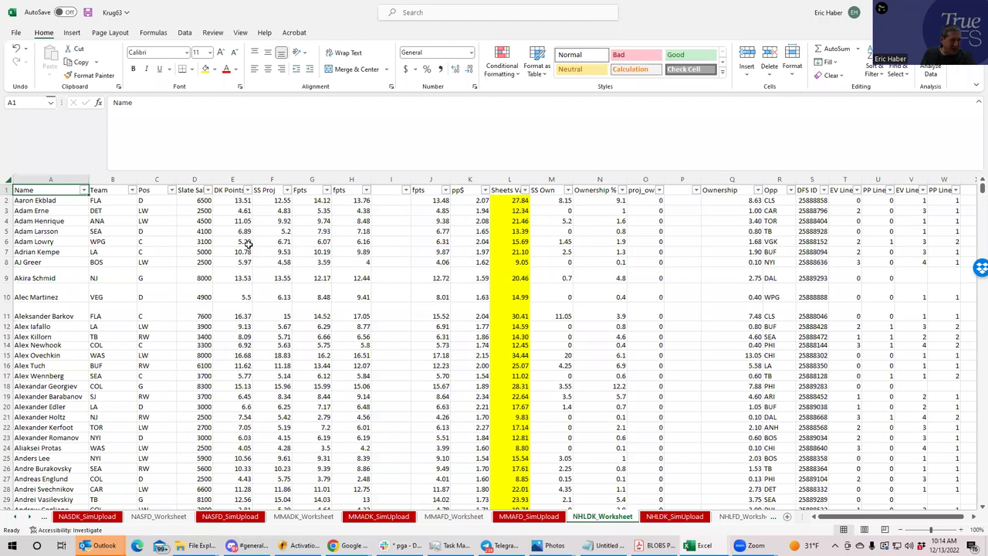
Compare SS Proj and fpts for Ekblad, Erne, Kempe, Schmid (13.55/12.17), Barkov and Ovechkin (18.83).
left_click(322, 201)
left_click(270, 209)
left_click(297, 251)
left_click(272, 251)
left_click(276, 276)
left_click(325, 279)
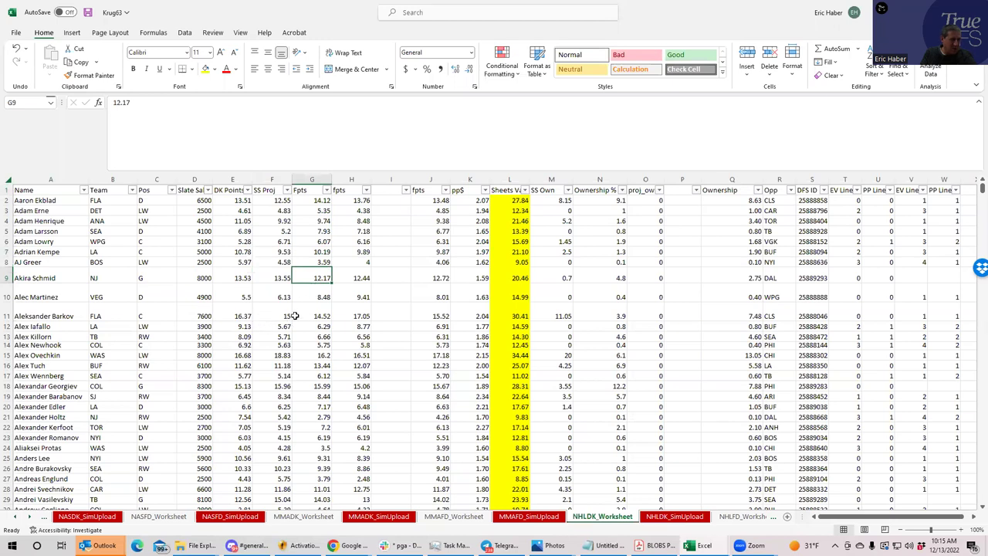
left_click(350, 317)
left_click(286, 356)
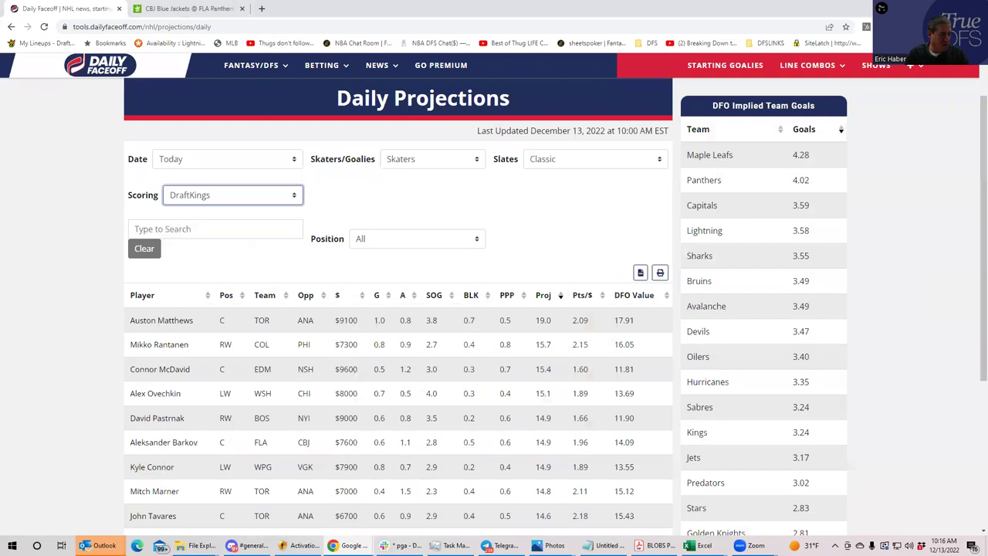
Bring the NHLDK_Proj workbook's TrueDFS sheet to the front and maximize it.
left_click(697, 545)
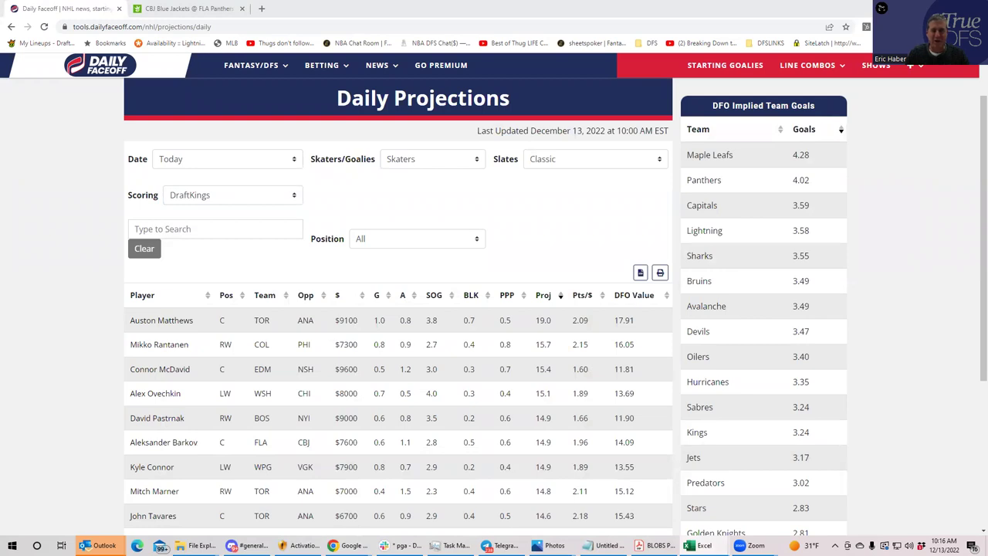
key("alt+Tab")
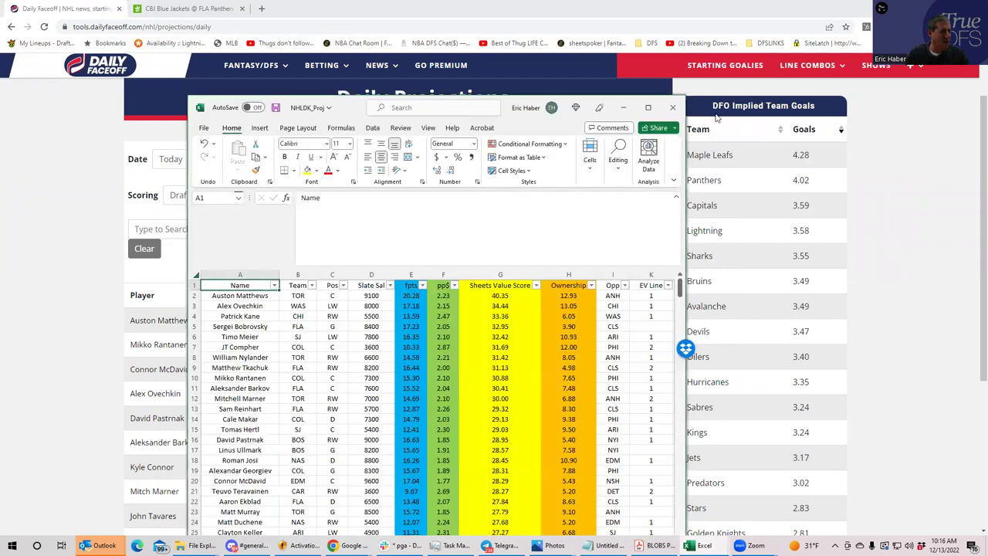
left_click(649, 108)
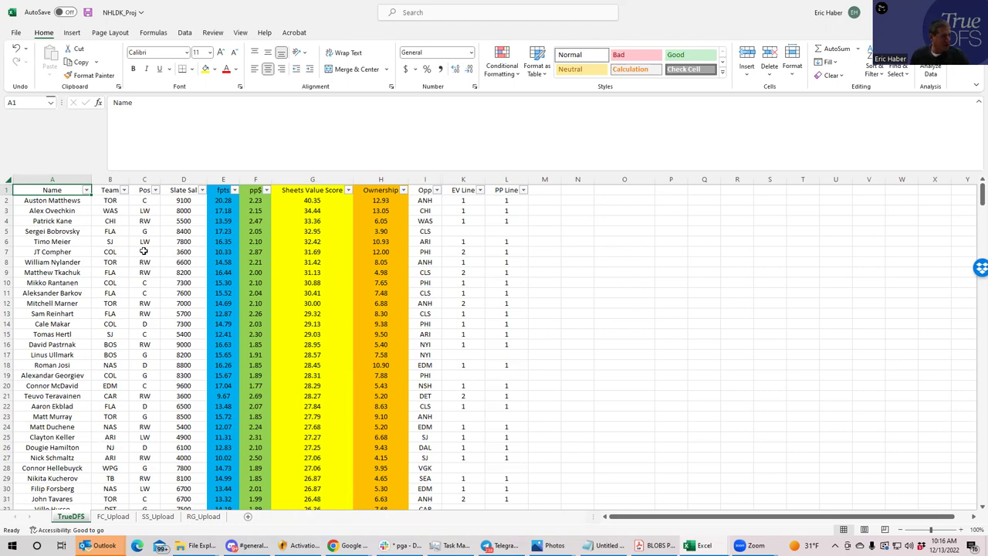
left_click(113, 212)
left_click(113, 201)
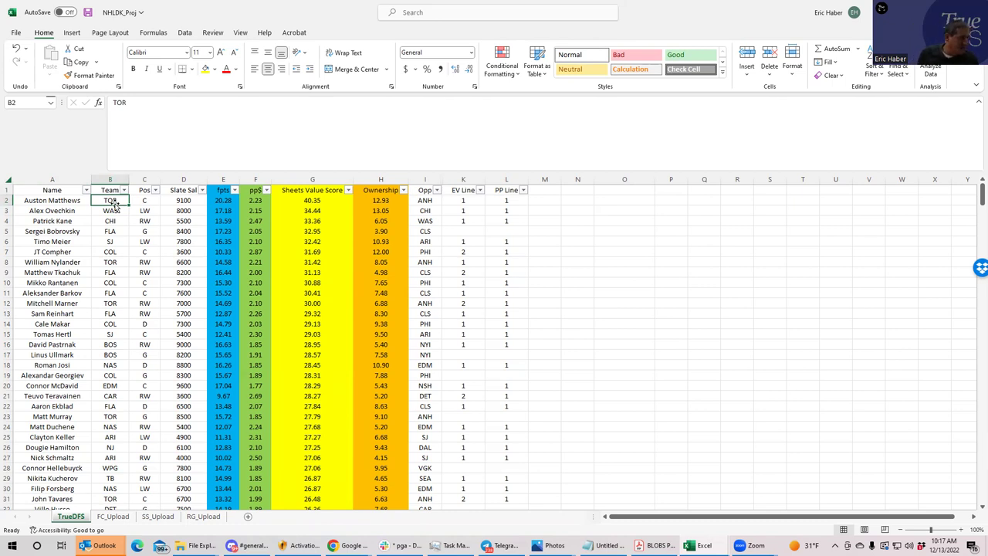
left_click(147, 263)
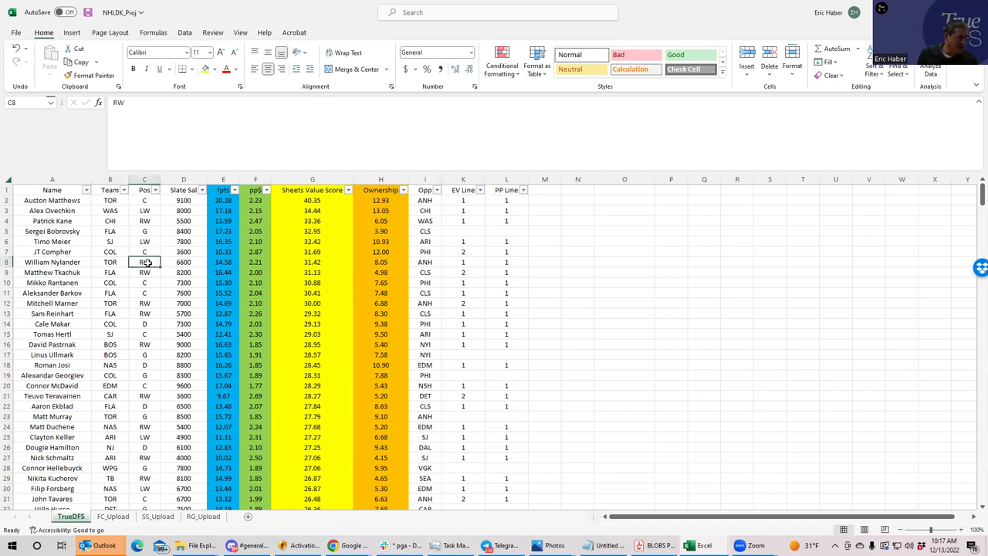
left_click(111, 199)
left_click(110, 261)
left_click(116, 301)
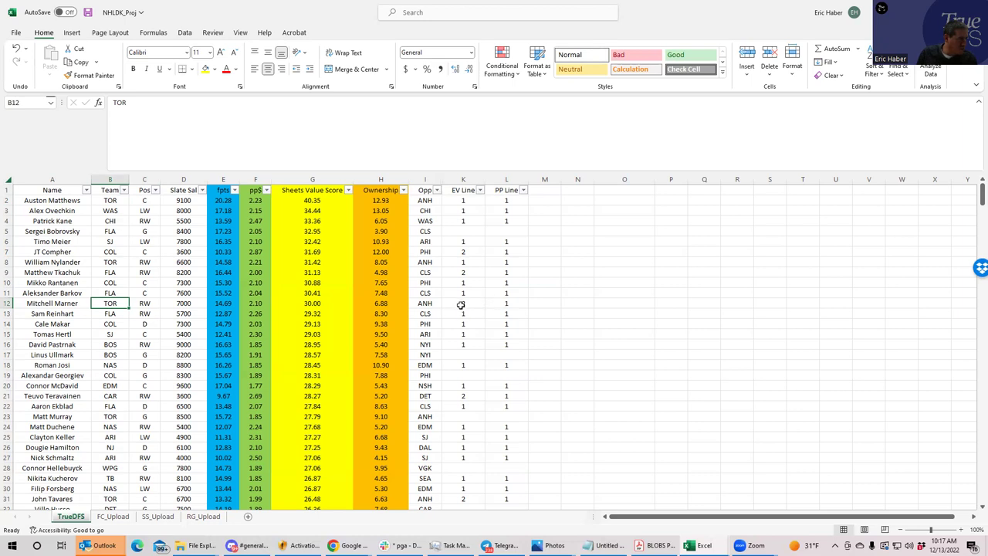
left_click(464, 263)
left_click(464, 304)
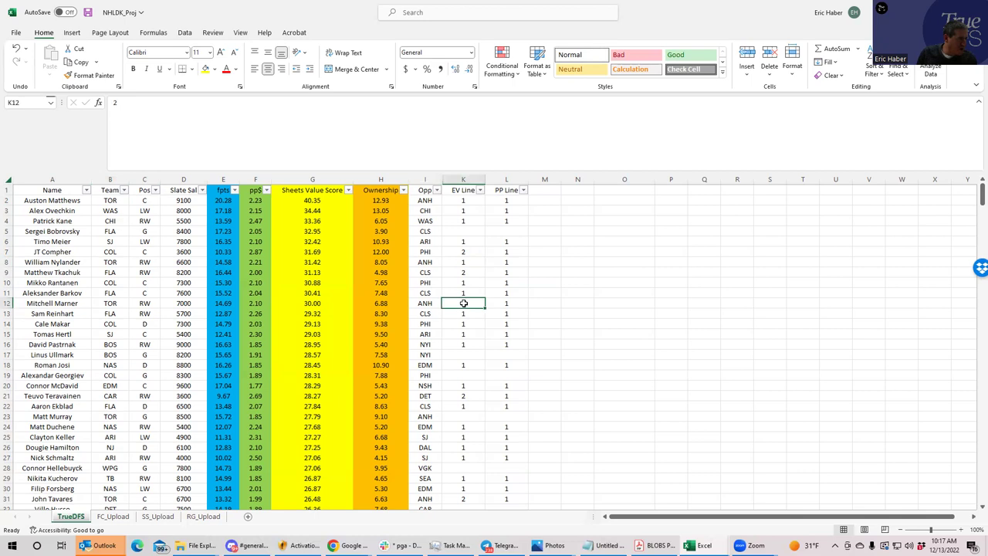
left_click(504, 303)
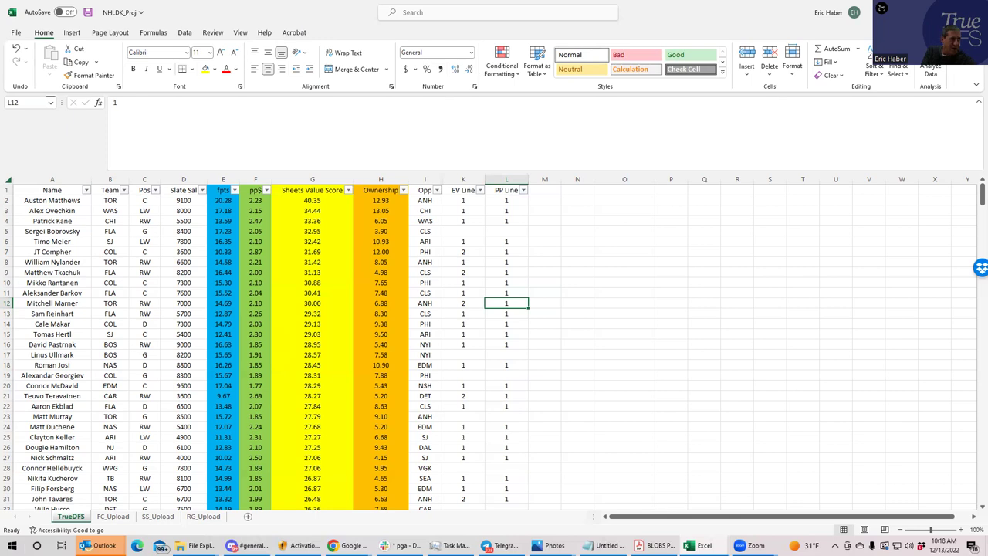
key("alt+Tab")
Open the DraftKings NHL $72K Top Shelf lineup and filter to the ANH @ TOR game.
left_click(189, 9)
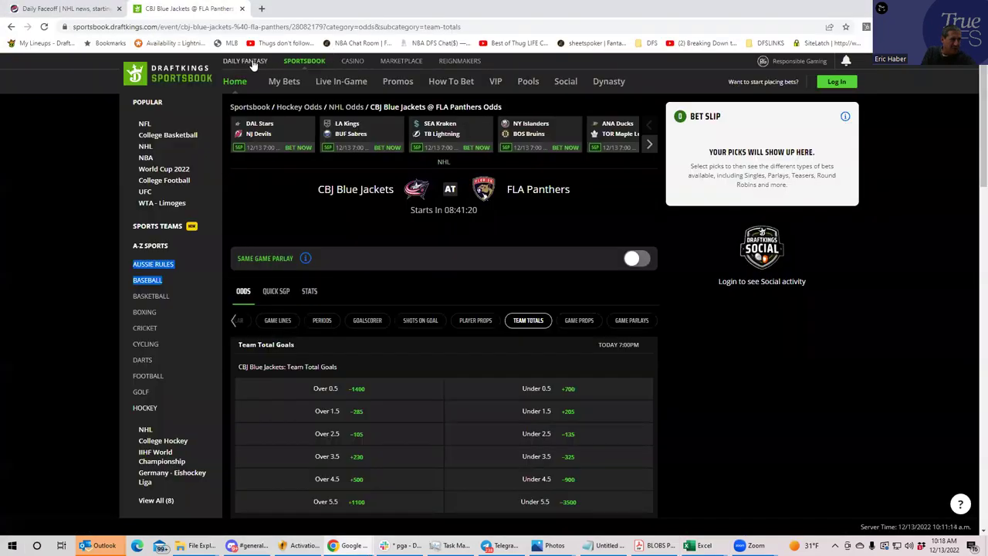
left_click(249, 62)
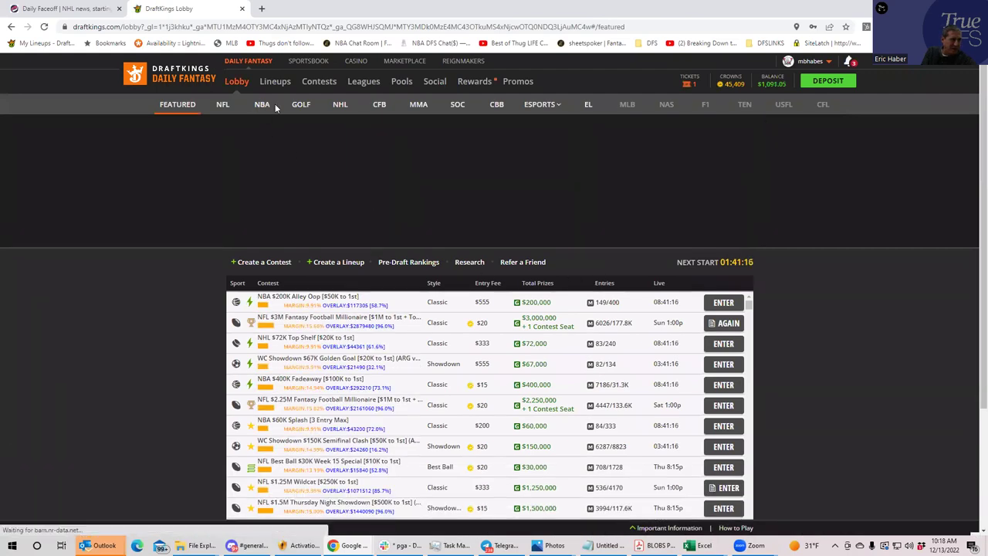
left_click(340, 105)
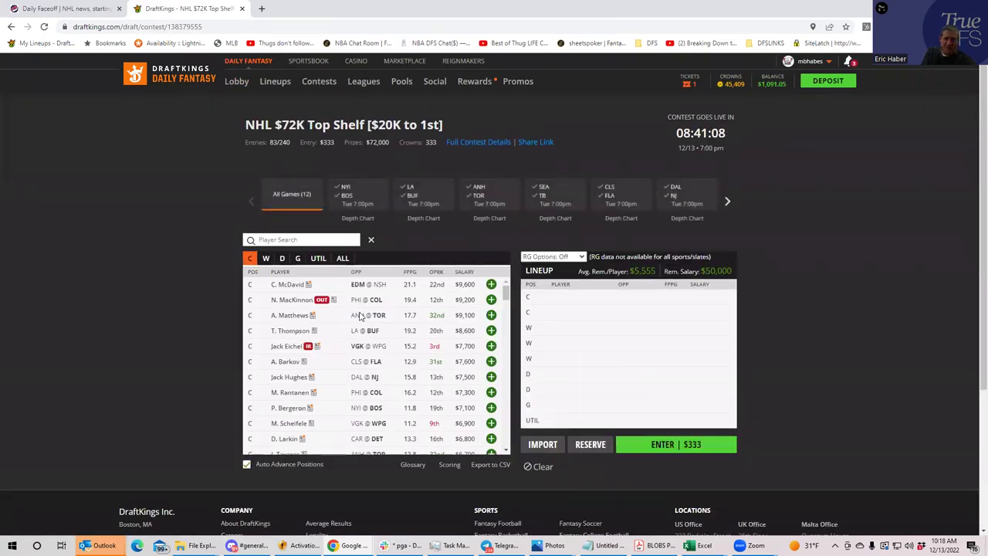
left_click(485, 197)
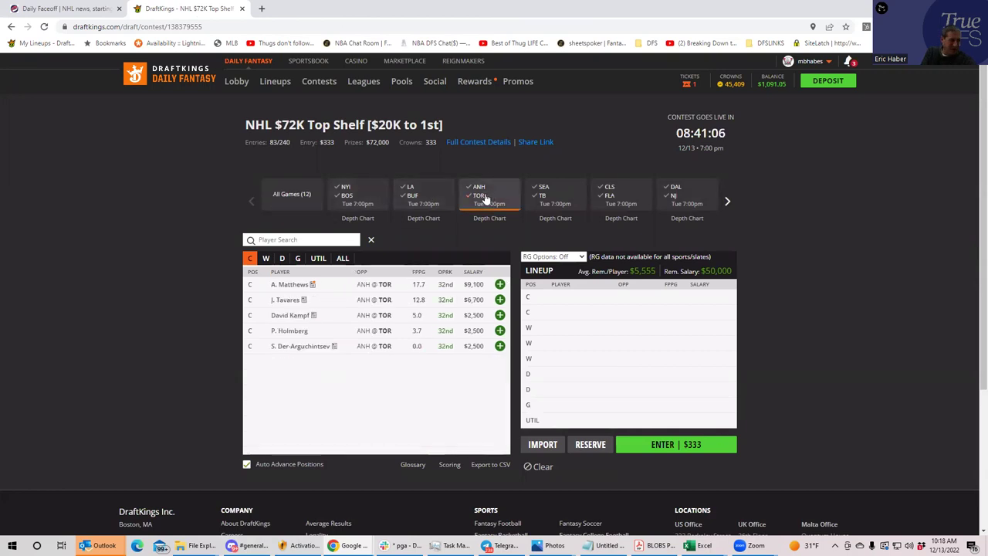
Add Matthews, Tavares, Marner and Nylander, then show players from all games again.
left_click(500, 284)
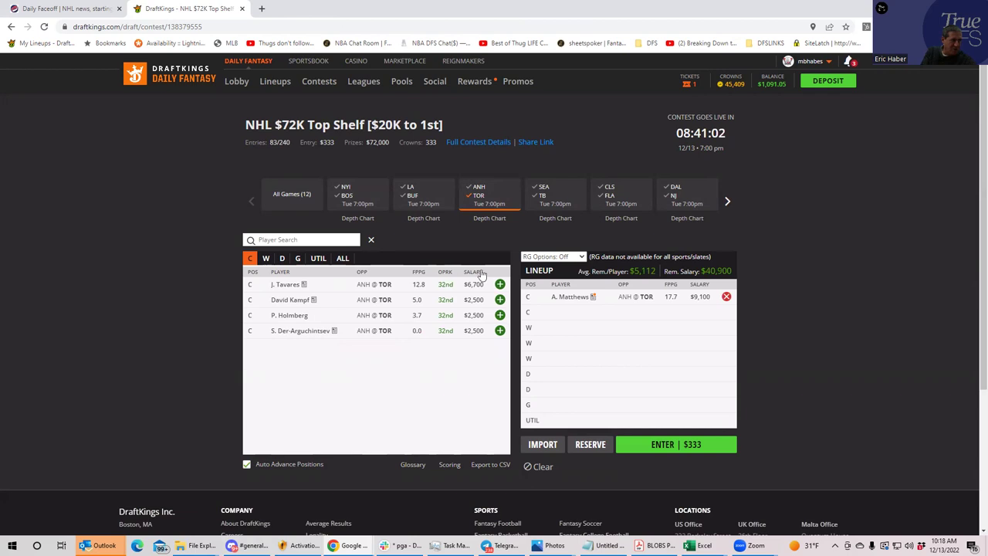
left_click(499, 284)
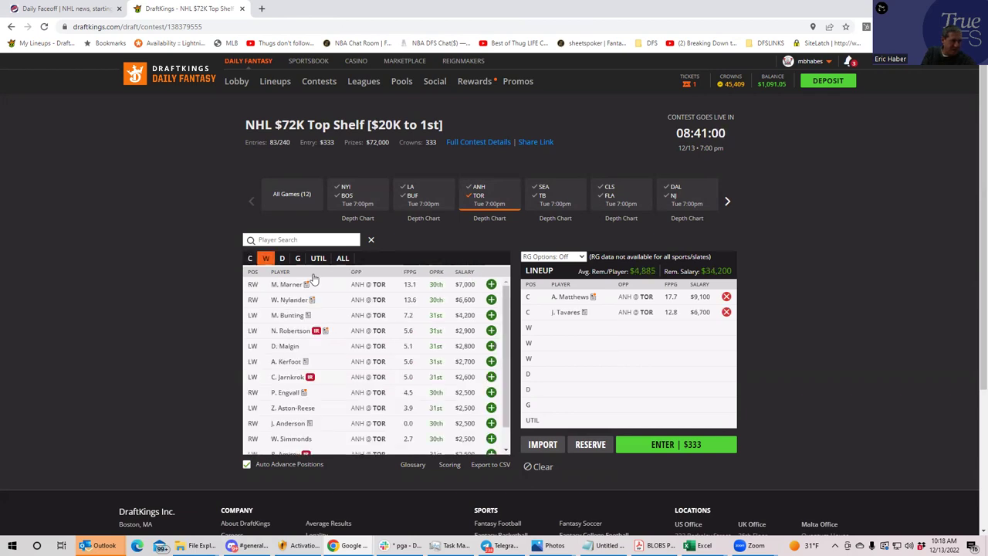
left_click(491, 285)
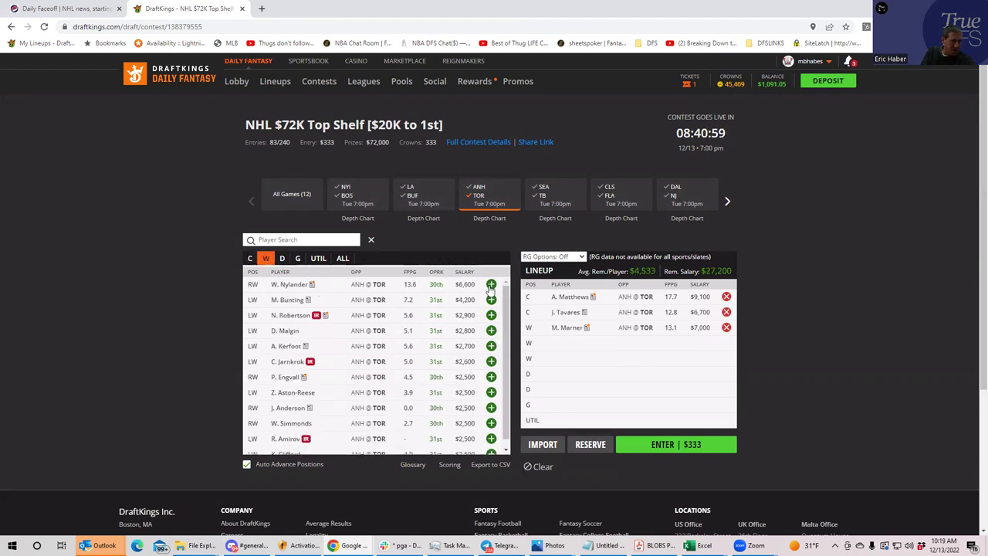
left_click(491, 285)
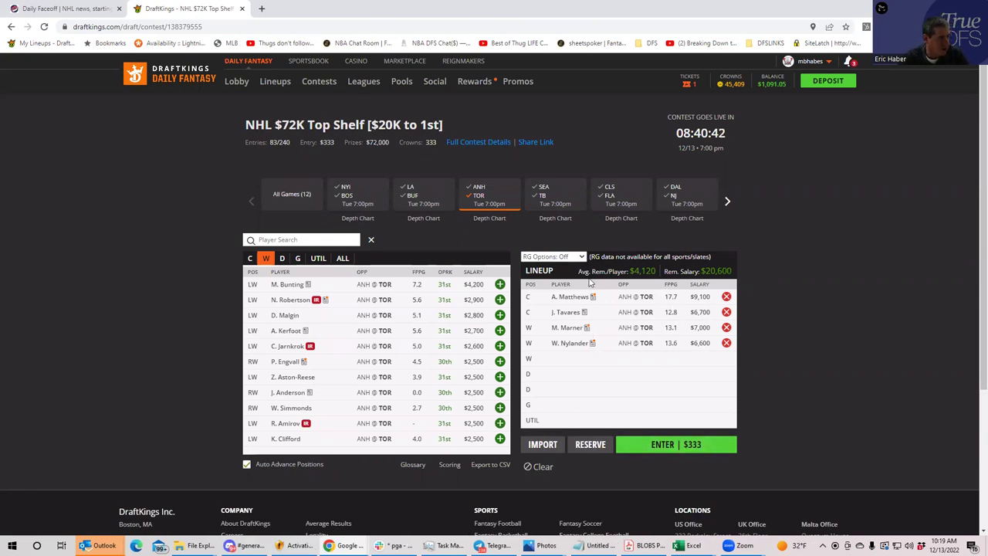
left_click(474, 199)
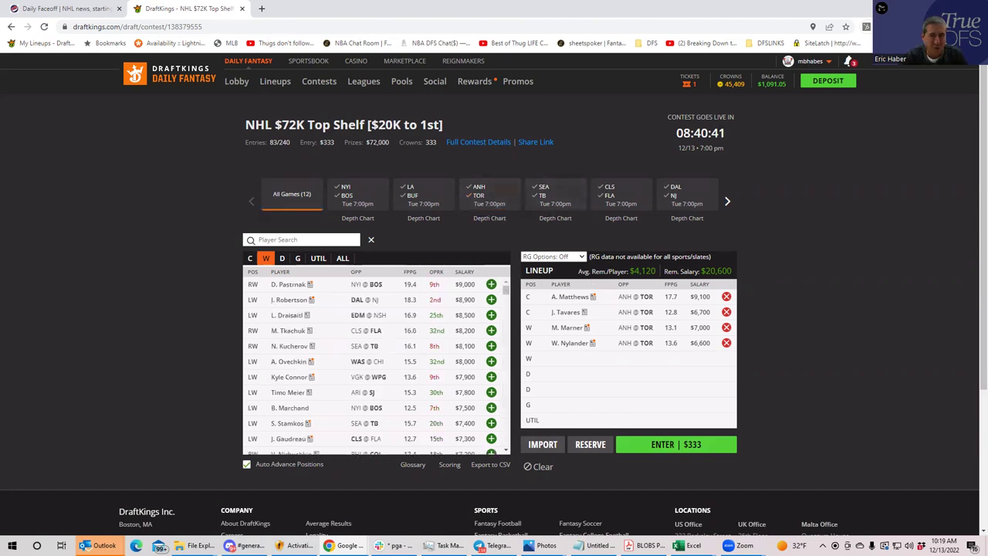
Maximize the projections sheet and check goalie salaries for Bobrovsky, Ullmark, Murray and Hellebuyck.
key("alt+Tab")
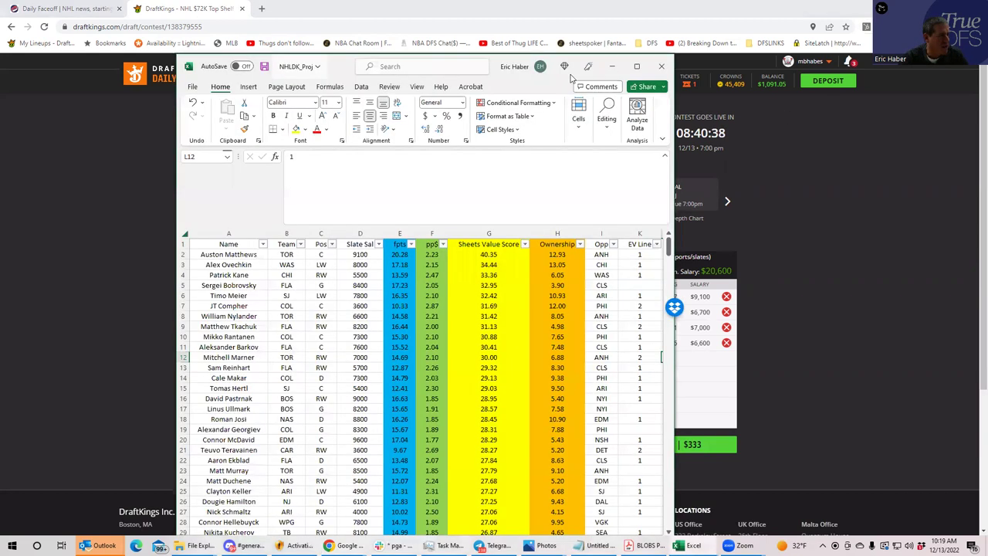
left_click(639, 69)
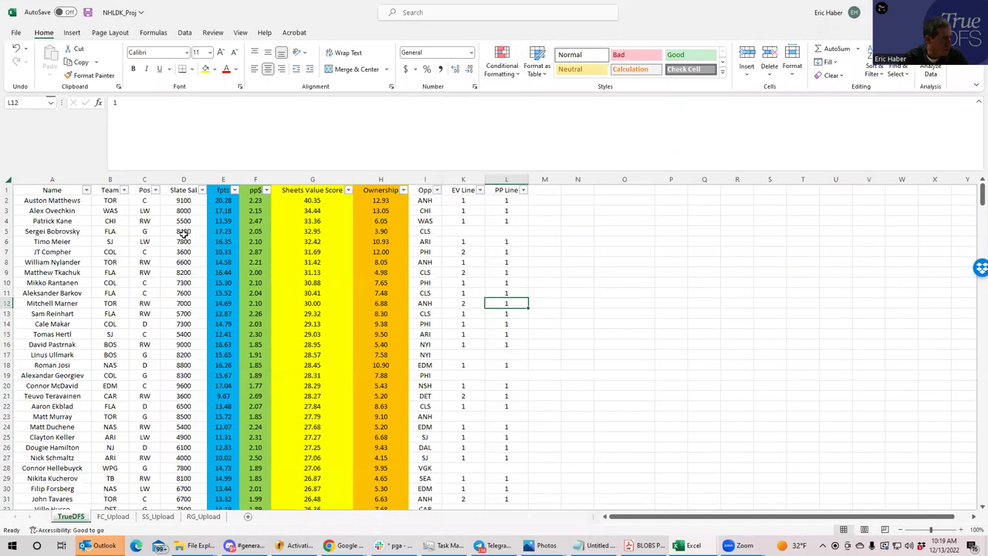
left_click(183, 232)
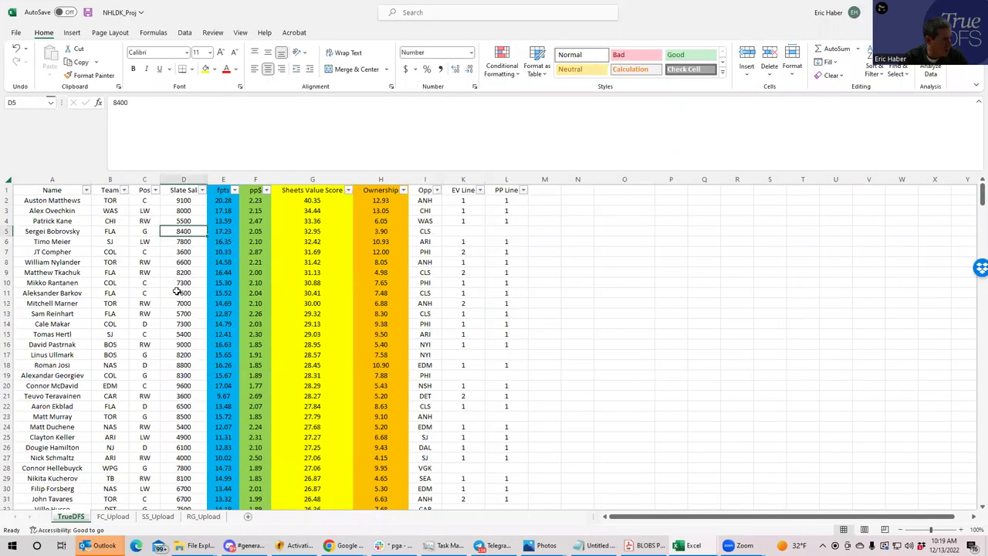
left_click(186, 354)
left_click(186, 377)
left_click(191, 416)
left_click(186, 463)
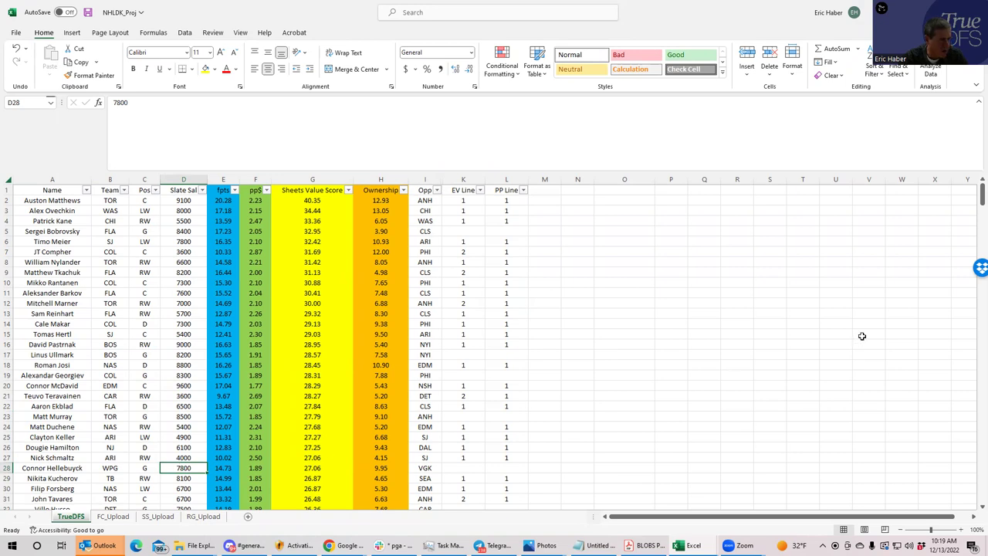
Check Husso's salary, compare Bobrovsky's 8400 against Ullmark's 8200, then return to DraftKings.
left_click_drag(982, 192, 973, 200)
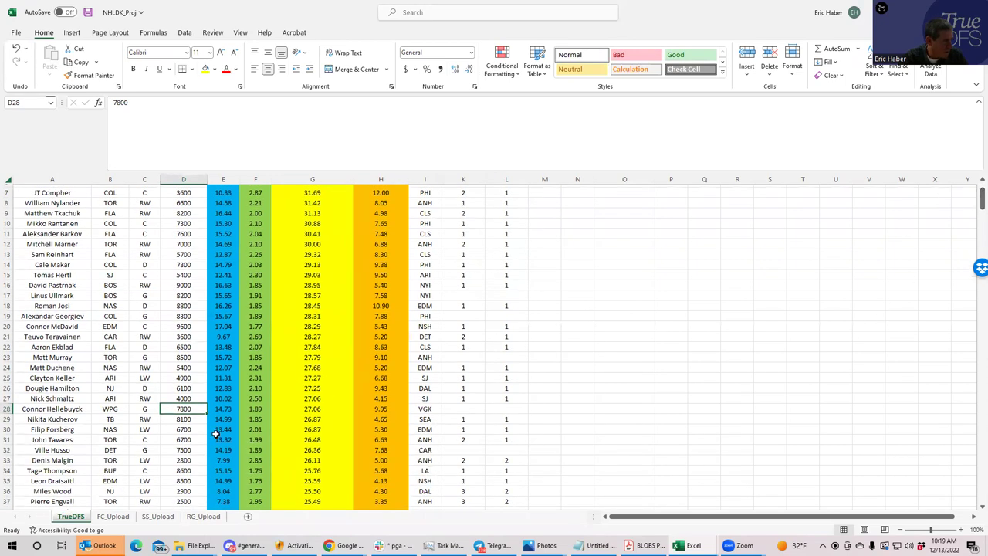
left_click(183, 450)
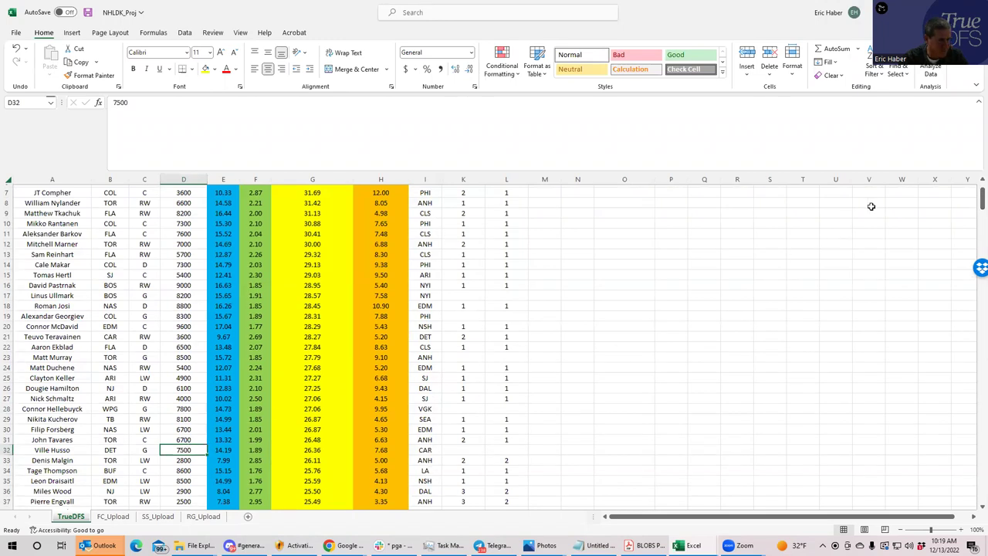
left_click_drag(983, 199, 974, 210)
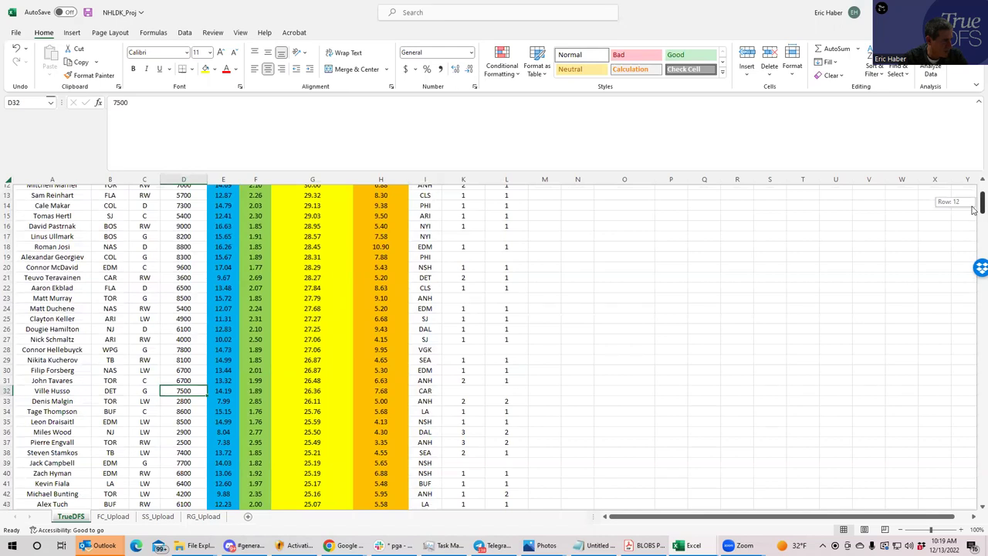
left_click_drag(974, 210, 924, 191)
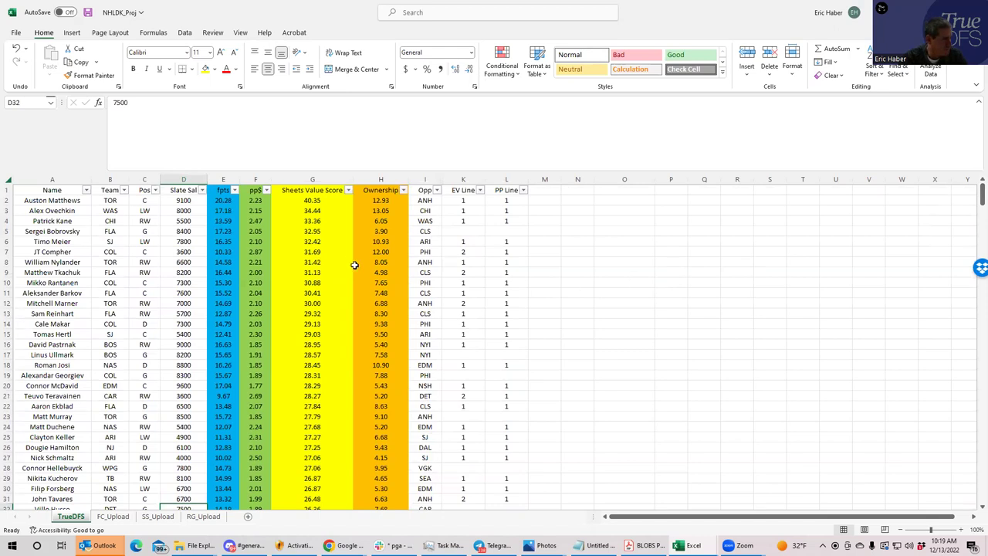
left_click(179, 232)
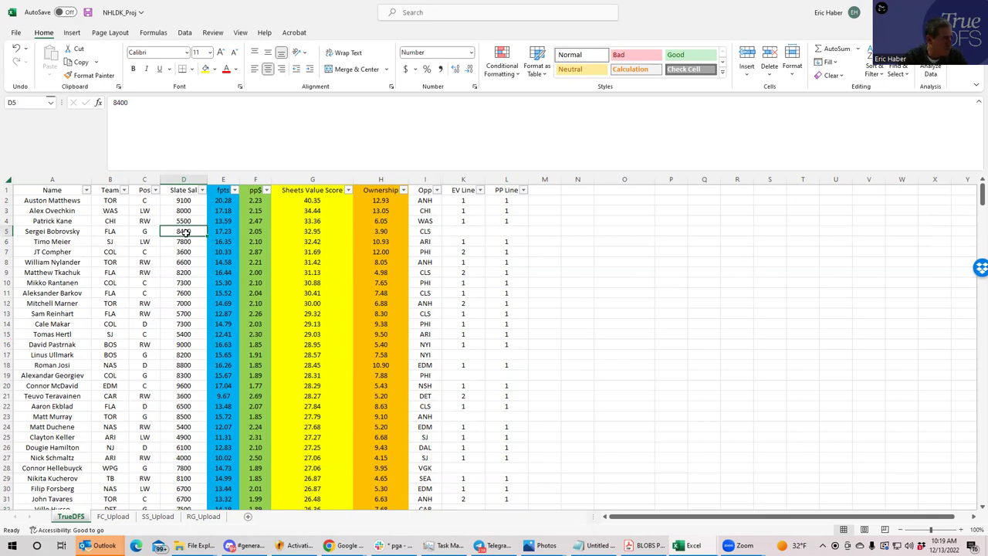
left_click(189, 354)
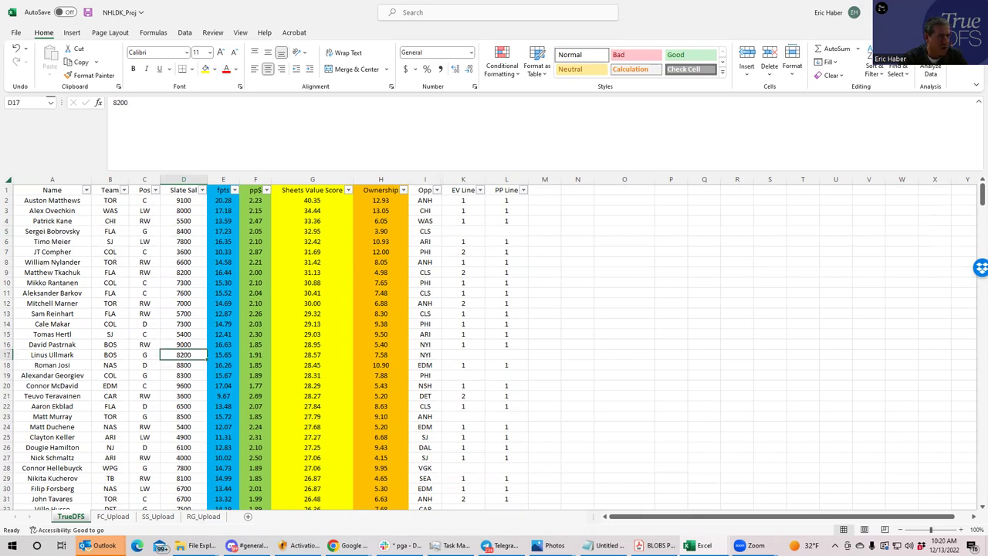
key("alt+Tab")
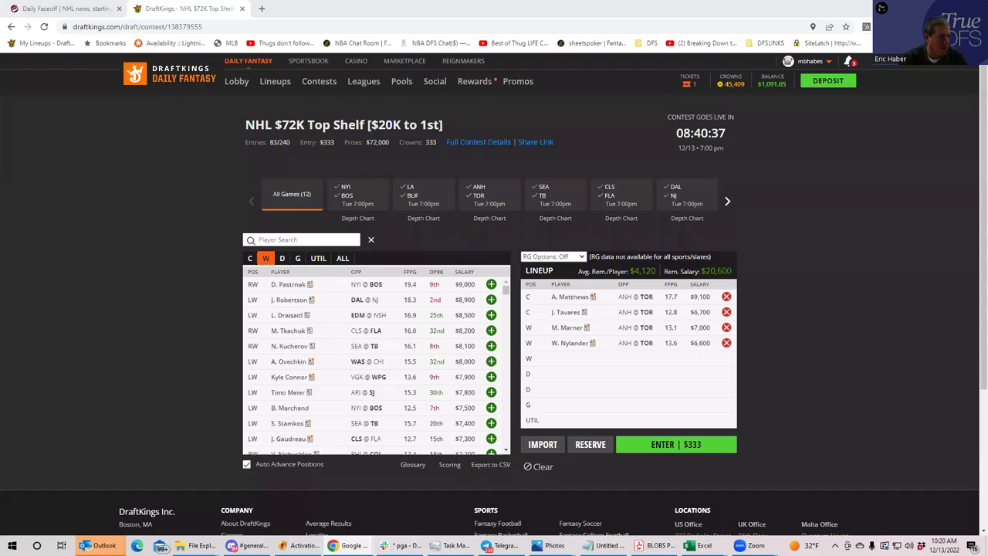
Add Bobrovsky as goalie ($8,400), check Rantanen and Compher in Excel, then list later-game centers.
left_click(299, 259)
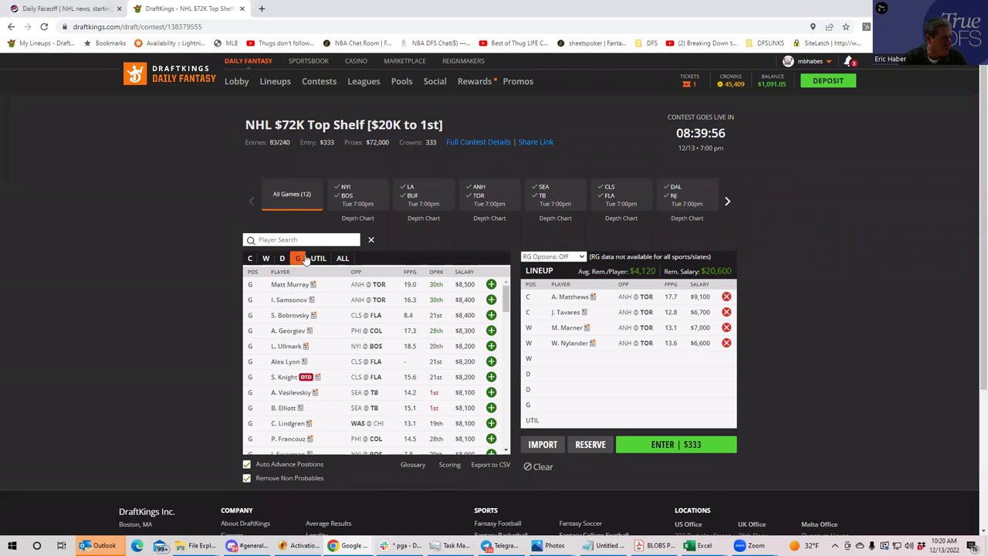
left_click(491, 315)
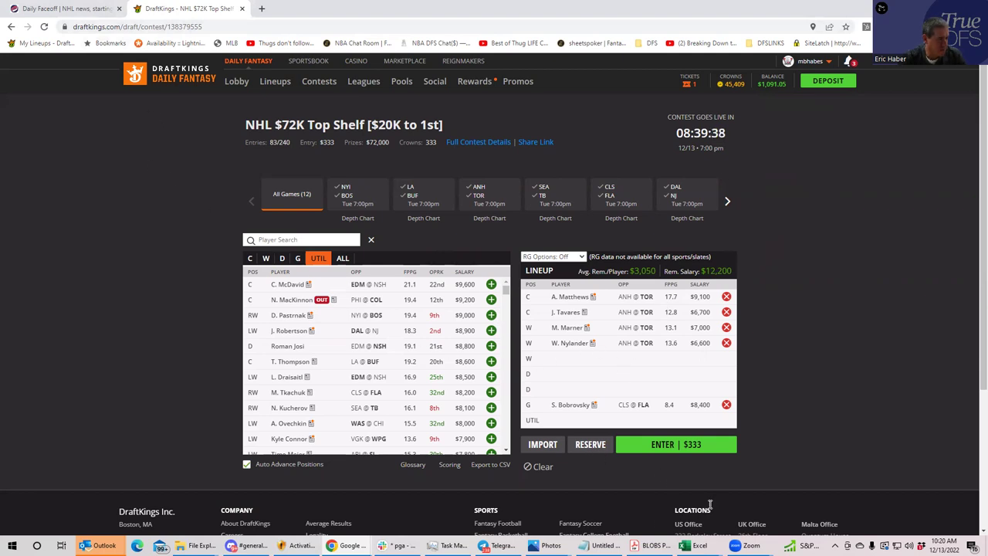
mouse_move(684, 545)
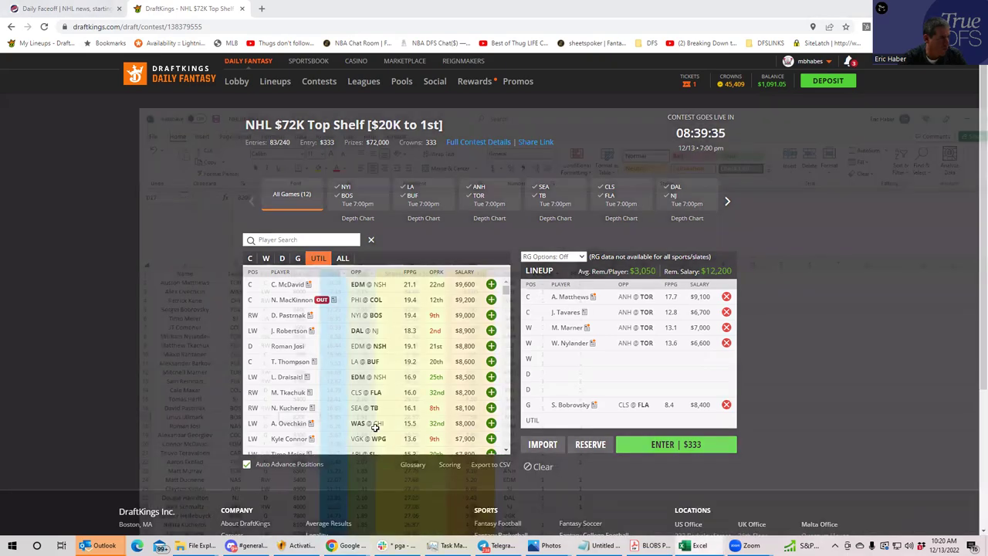
left_click(488, 503)
left_click(249, 285)
left_click(195, 257)
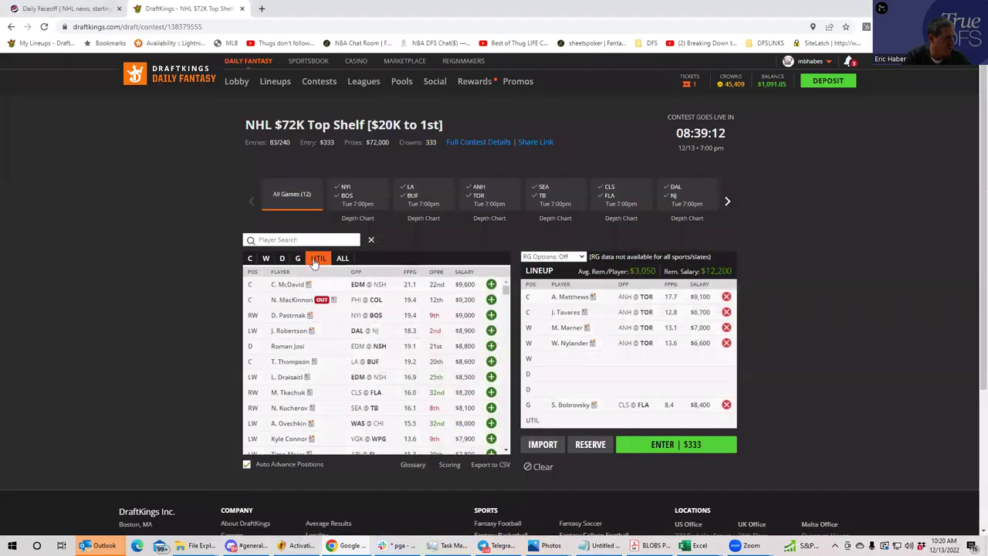
left_click(250, 258)
left_click(726, 203)
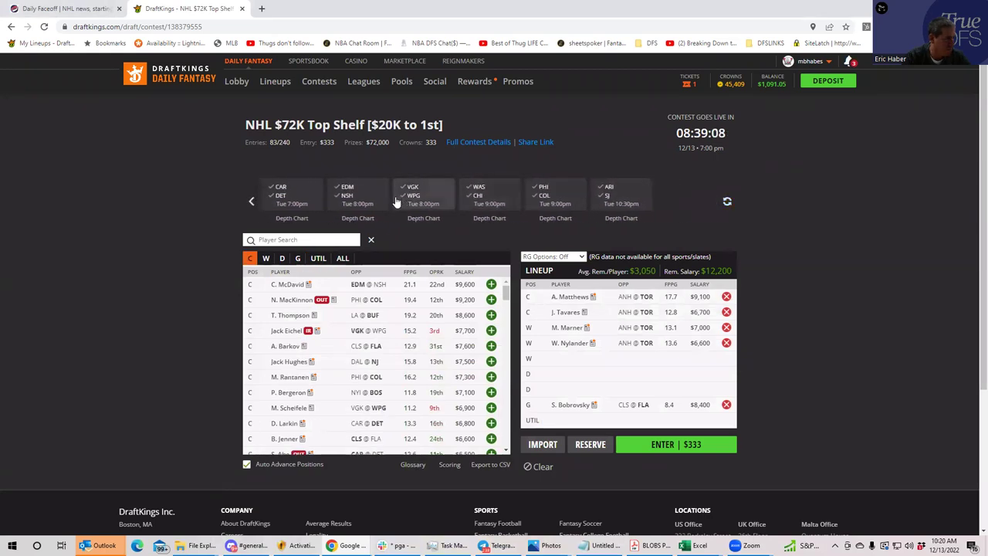
Add J. Compher at UTIL from PHI @ COL, then replace Bobrovsky with Petr Mrazek in goal.
left_click(532, 200)
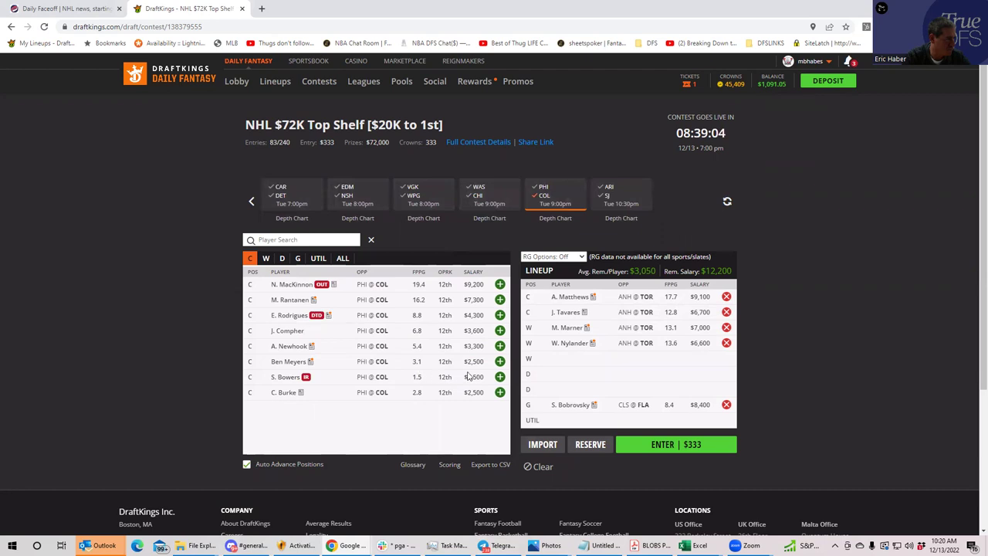
left_click(500, 331)
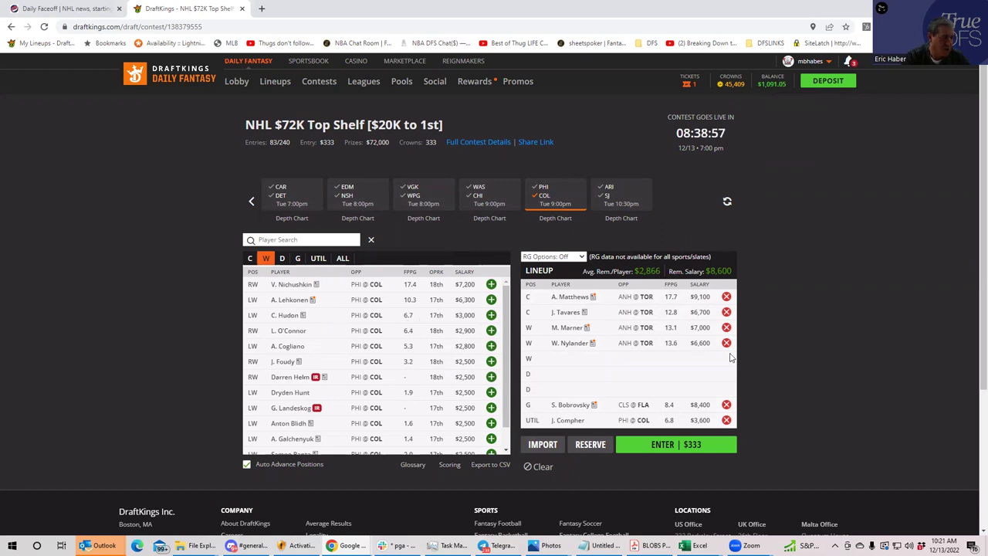
left_click(726, 405)
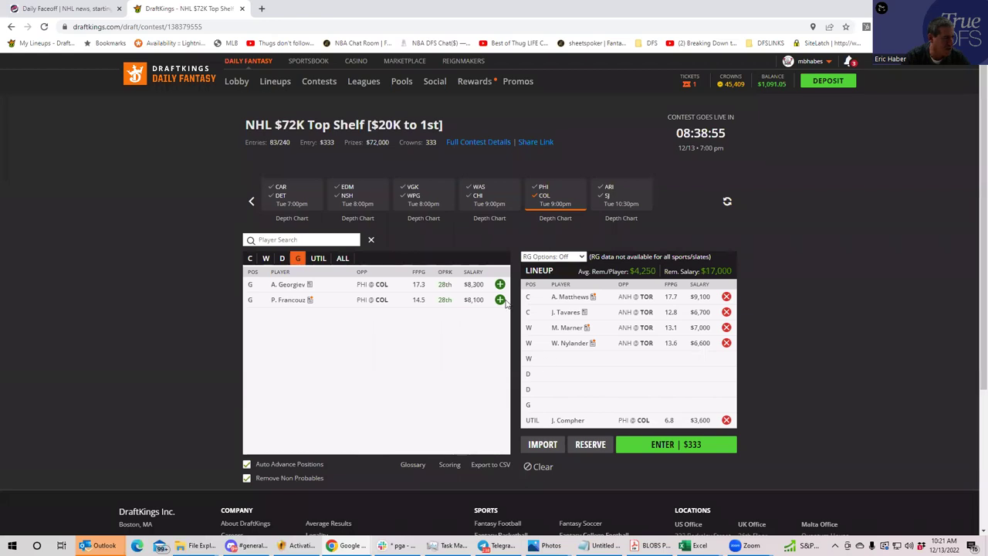
left_click(543, 199)
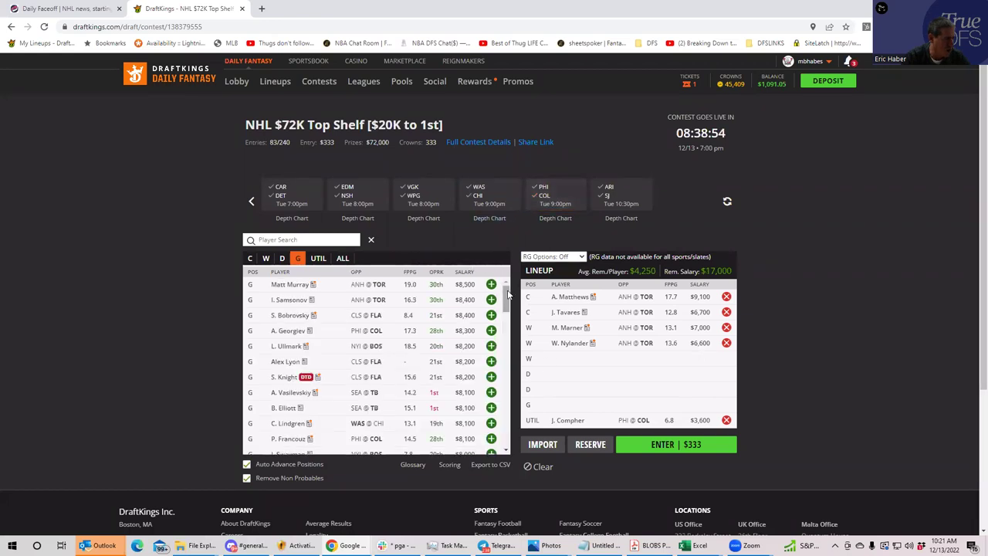
left_click_drag(508, 301, 512, 384)
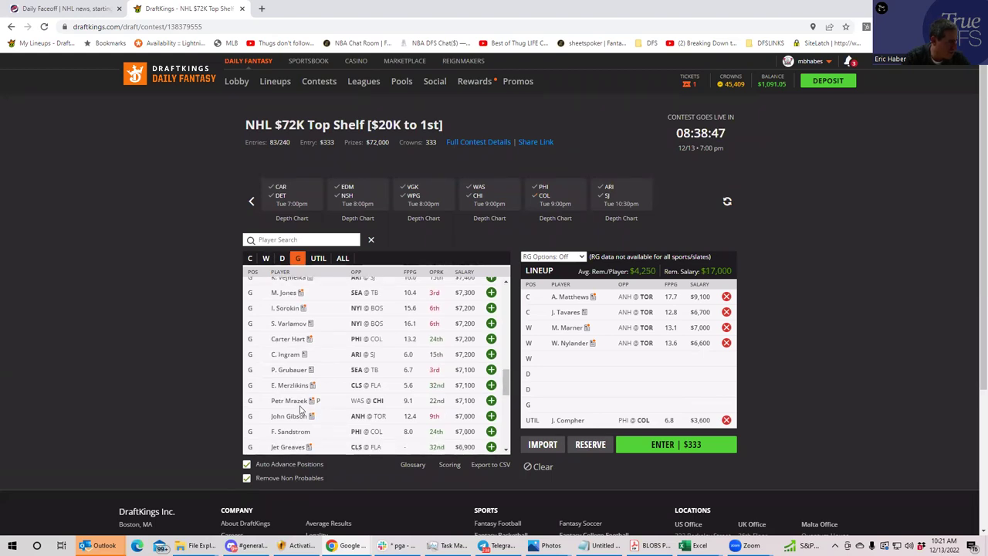
left_click(491, 400)
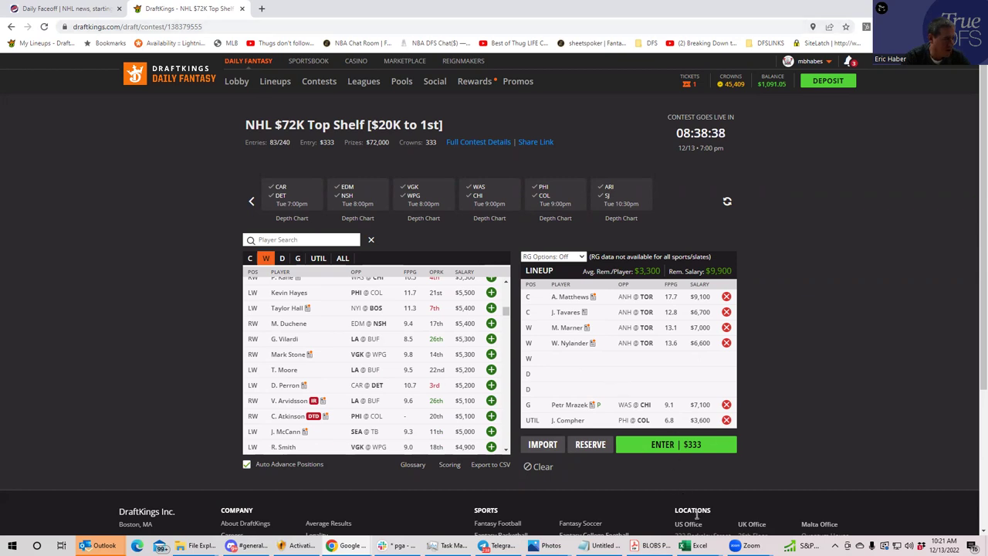
mouse_move(685, 546)
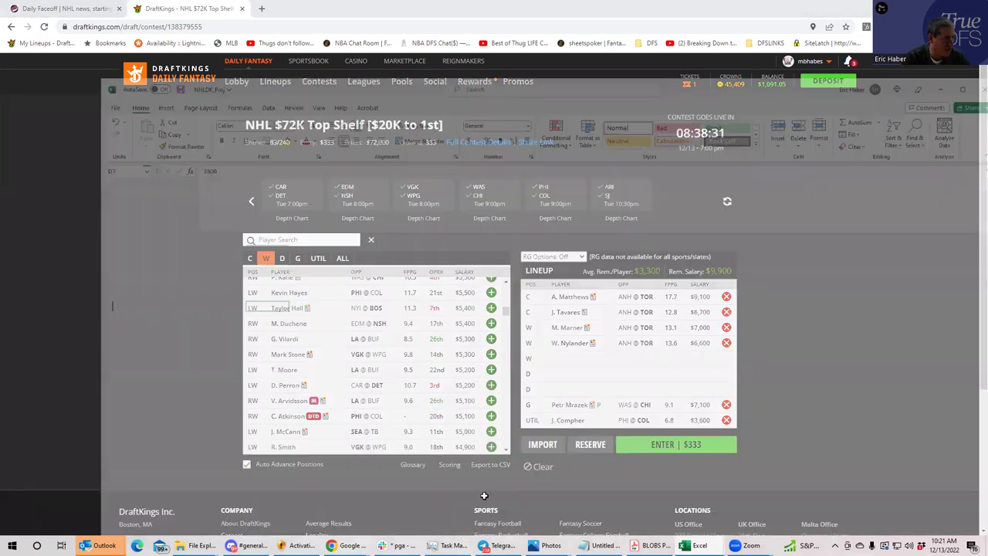
left_click(487, 498)
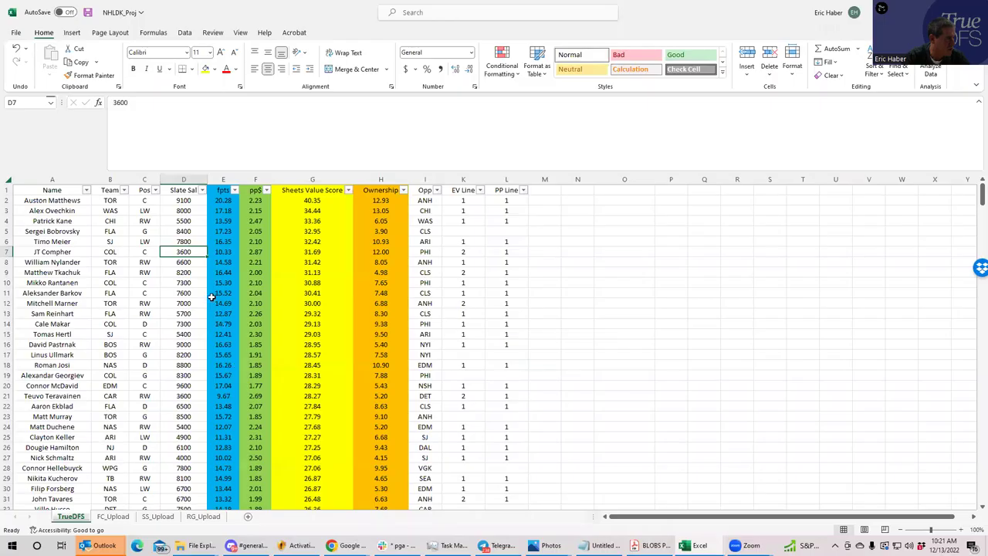
left_click(186, 293)
left_click(192, 322)
left_click(188, 334)
left_click(186, 364)
left_click(186, 394)
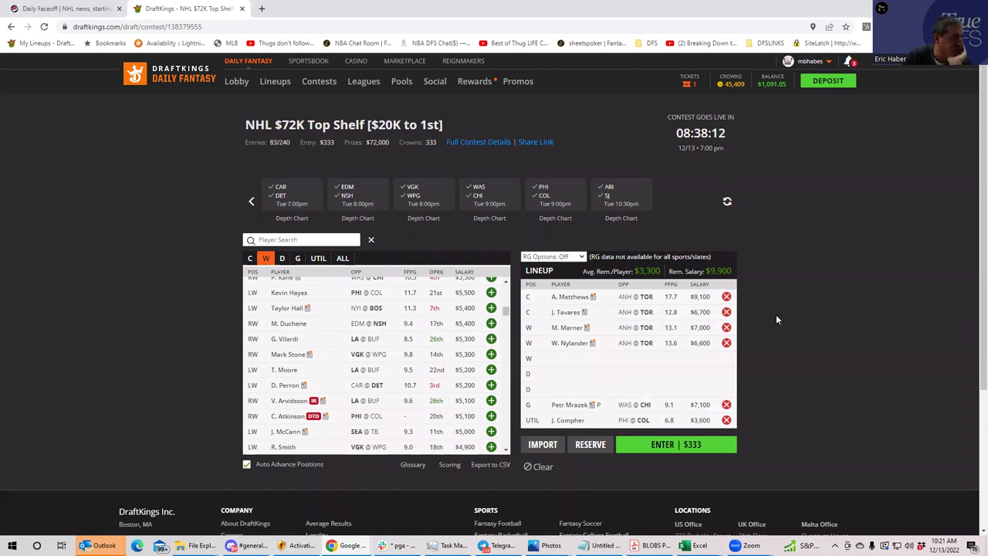
Remove Nylander, Marner, Matthews and Tavares from the DraftKings lineup.
left_click(727, 343)
left_click(727, 327)
left_click(726, 296)
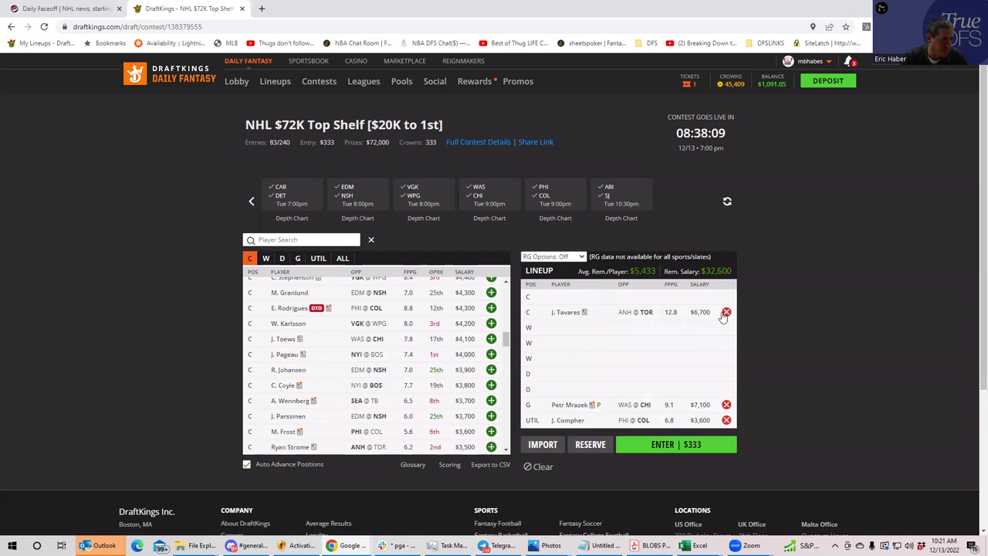
left_click(727, 312)
Bring the NHLDK_Proj Excel workbook to the front.
left_click(691, 545)
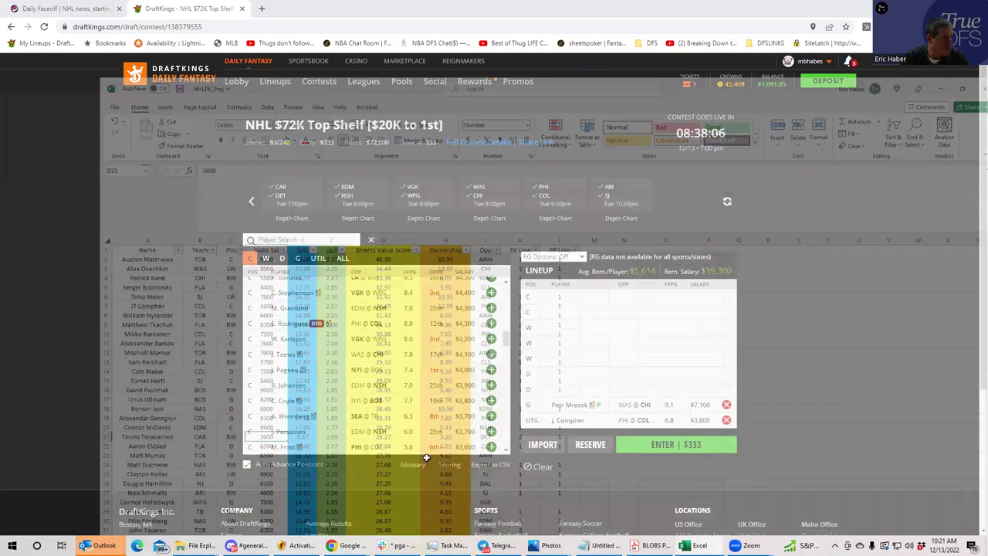
left_click(491, 503)
left_click(150, 282)
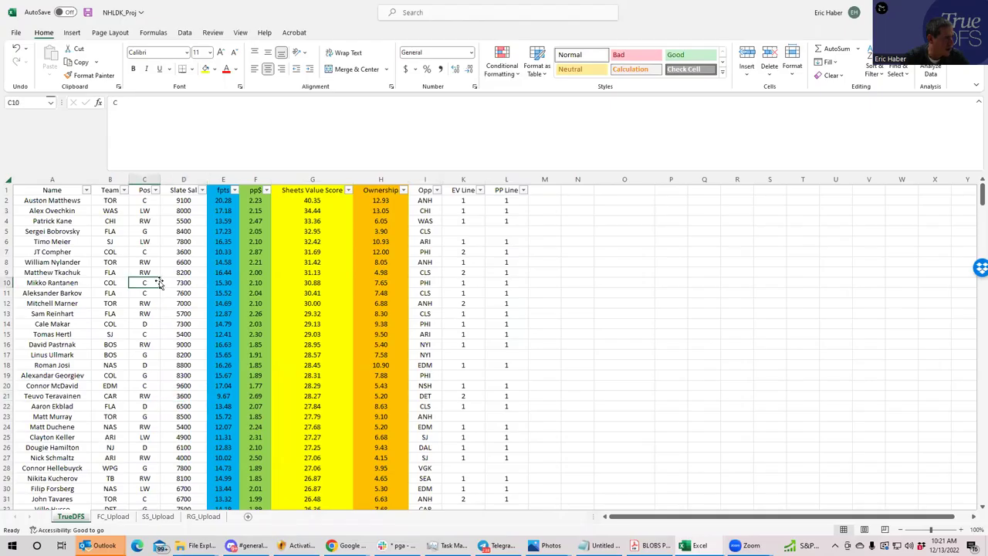
Check that Bobrovsky, Tkachuk, Barkov, Reinhart and Ekblad are FLA in the Team column.
left_click(112, 210)
left_click(112, 293)
left_click(111, 312)
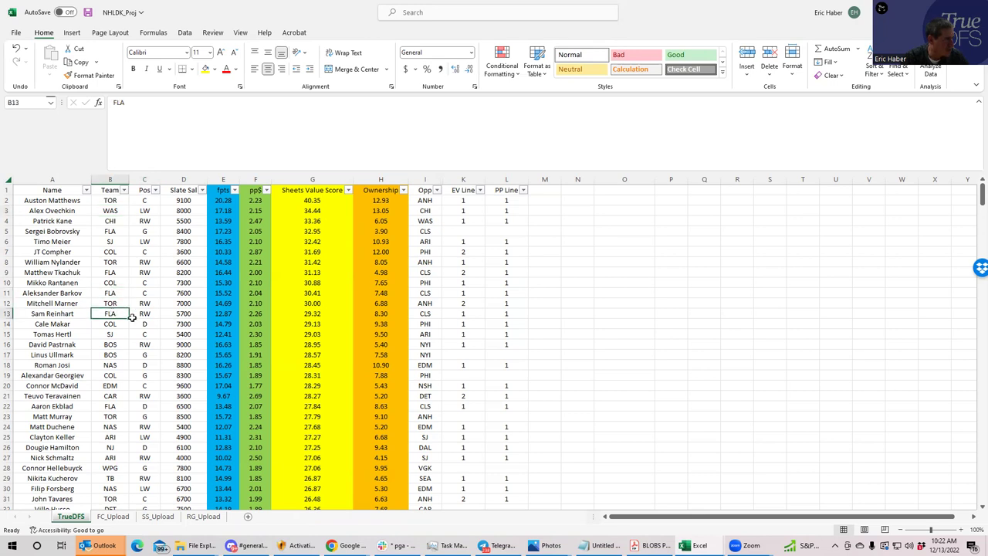
left_click(106, 231)
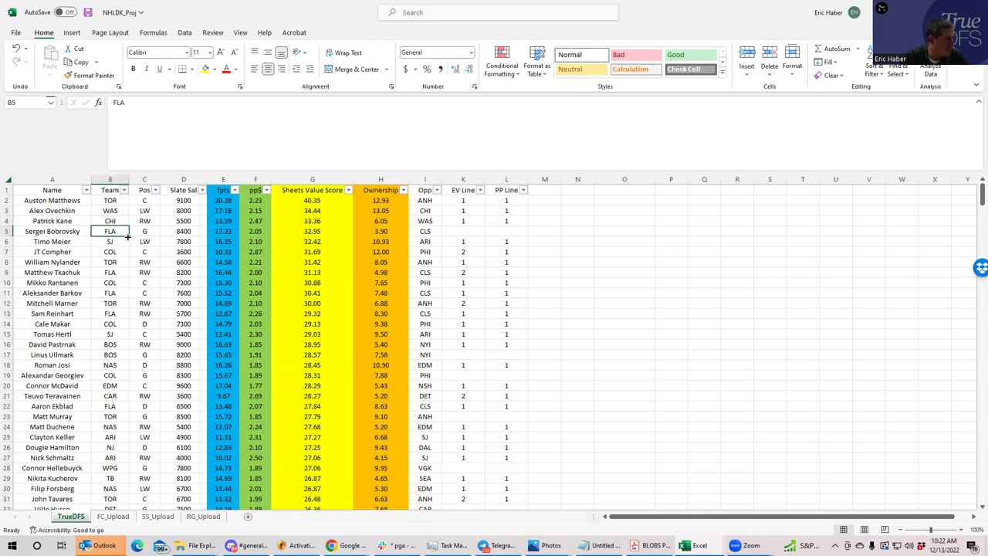
left_click(107, 273)
left_click(107, 292)
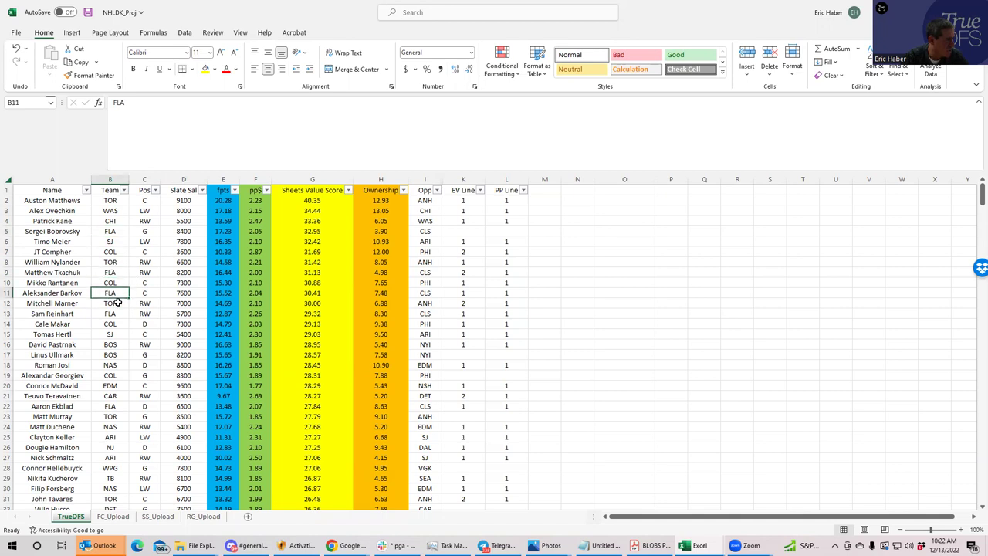
left_click(112, 313)
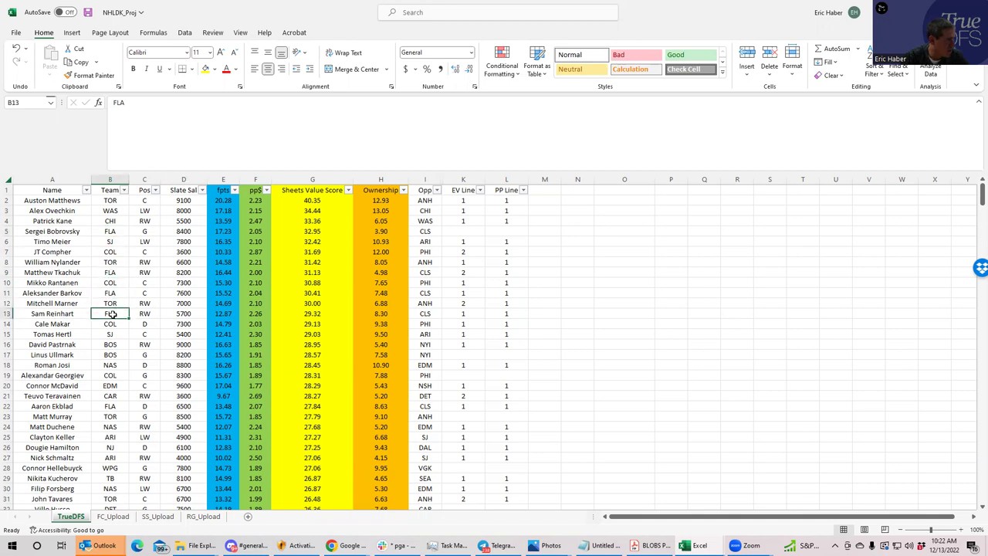
left_click(107, 405)
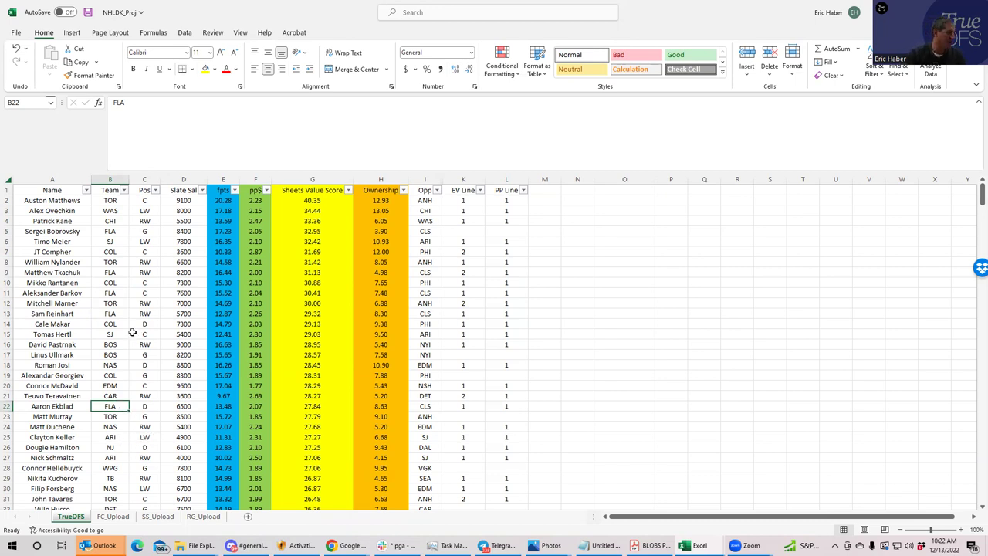
Set Tkachuk's EV Line to 2, check the other FLA EV Lines, then show DraftKings.
left_click(466, 273)
type("2")
key("Return")
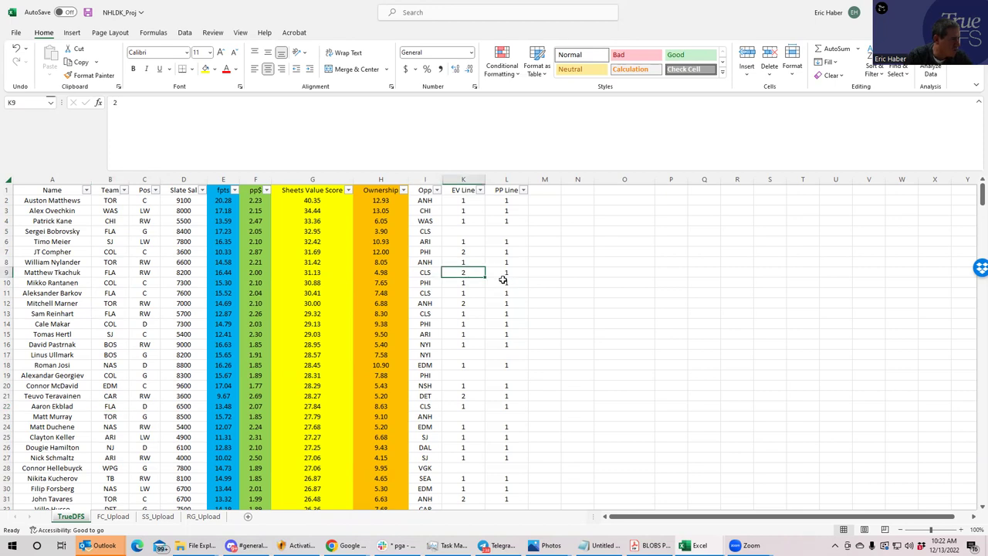
left_click(465, 293)
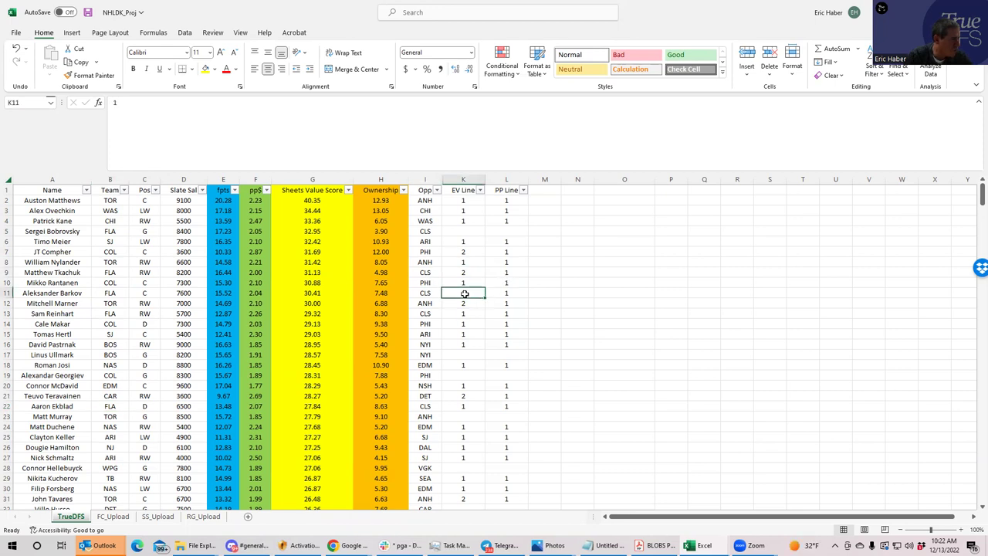
left_click(463, 323)
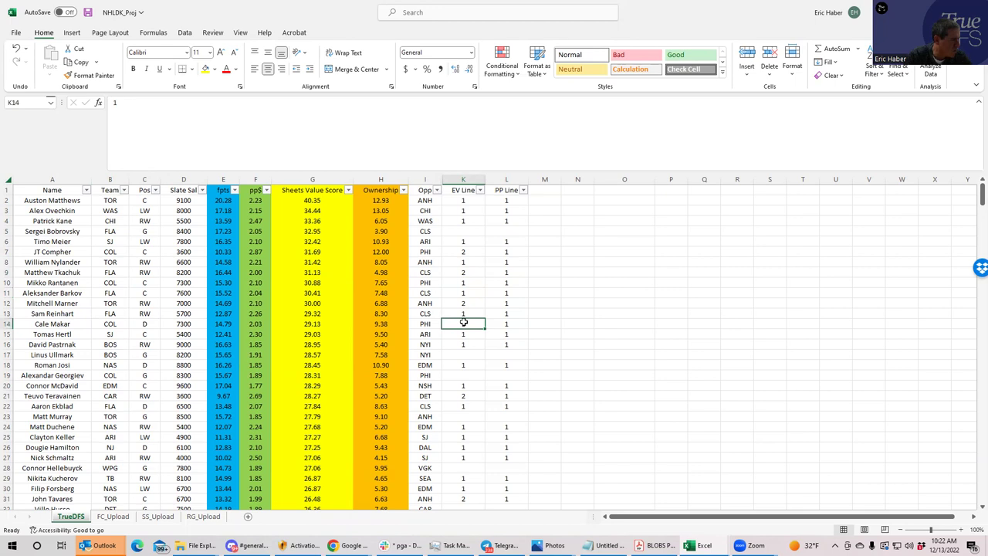
left_click(464, 404)
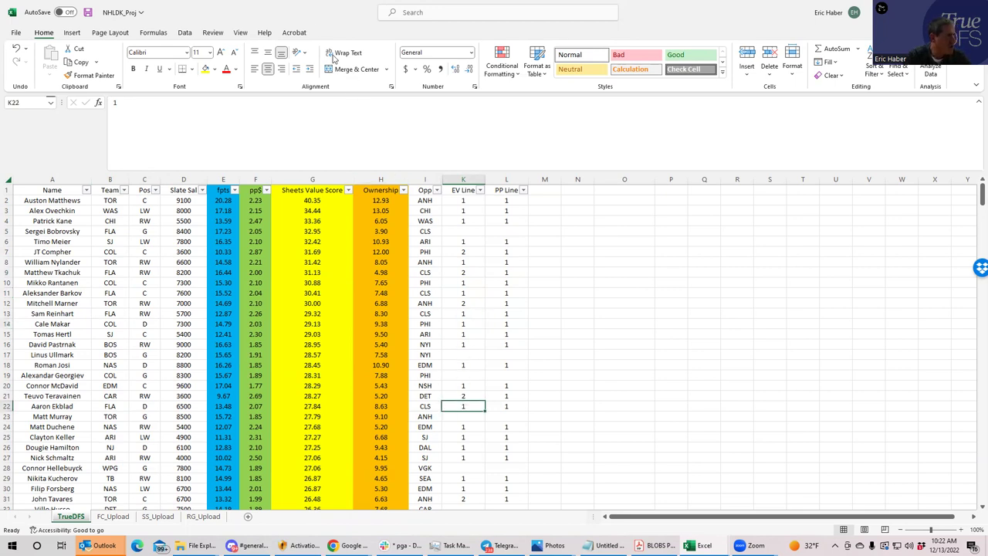
double_click(297, 22)
left_click(665, 185)
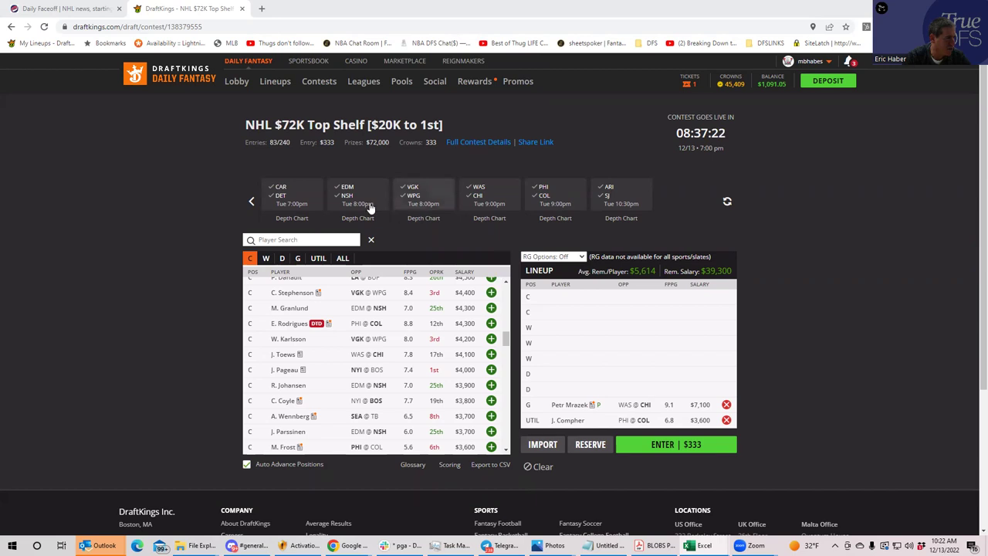
Filter to CLS @ FLA and add Barkov at C, Tkachuk and Reinhart at W, Ekblad at D.
left_click(253, 201)
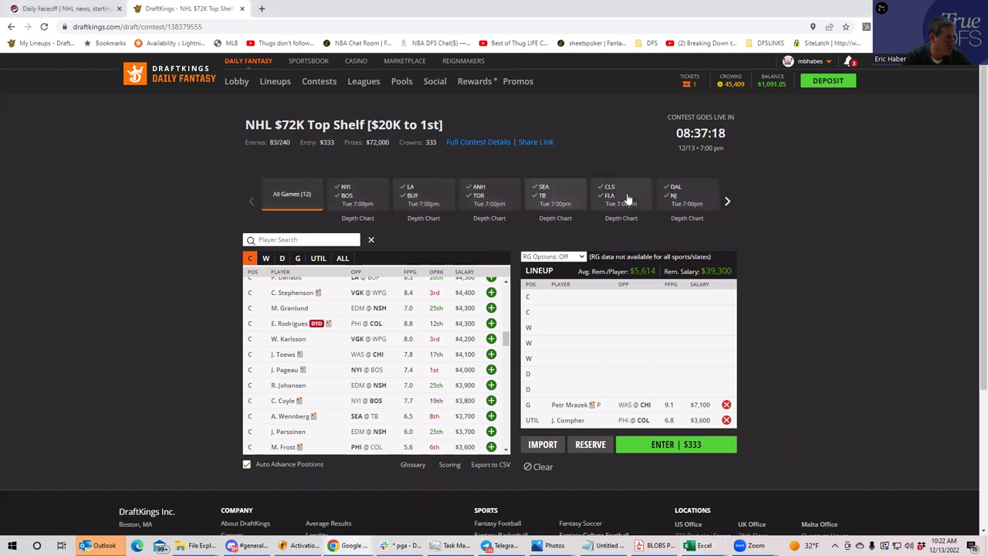
left_click(603, 201)
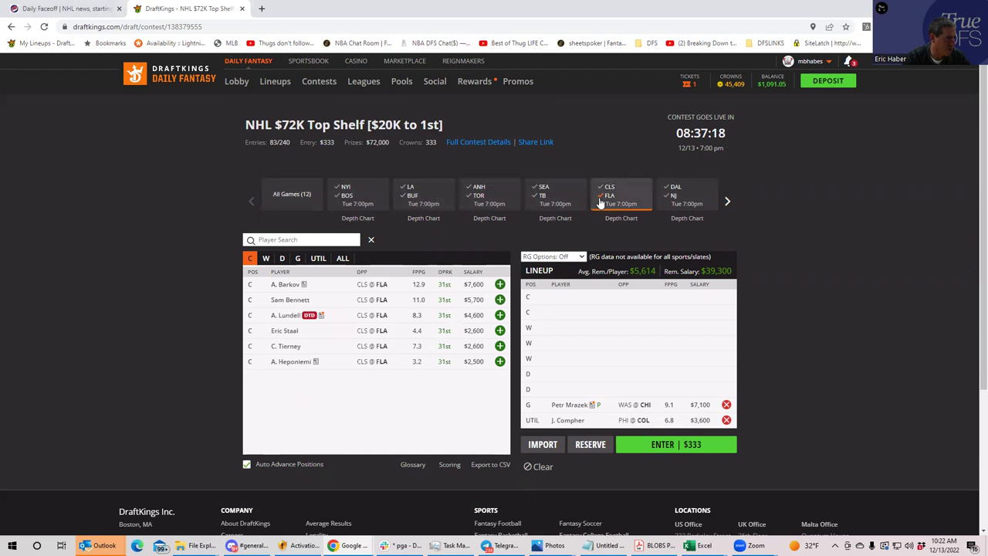
left_click(500, 284)
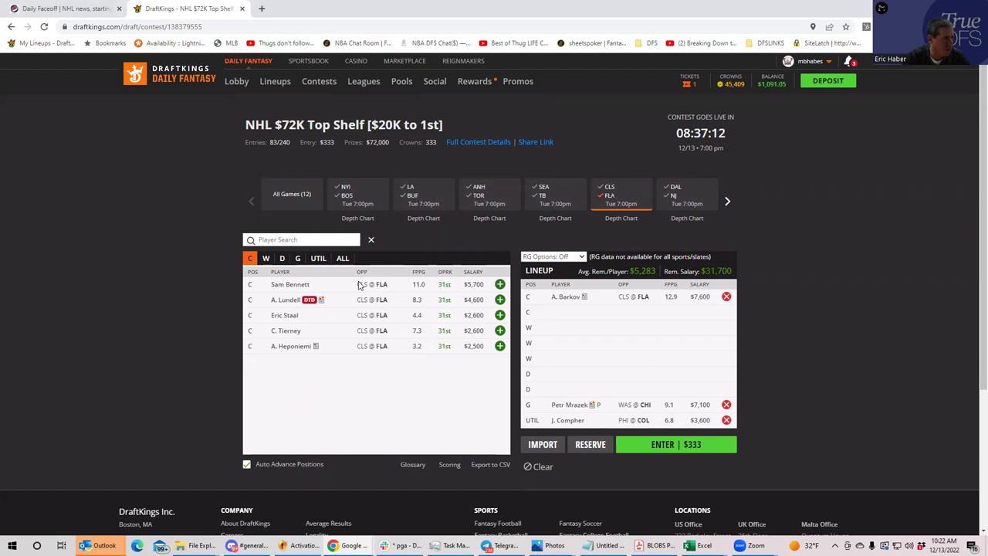
left_click(265, 257)
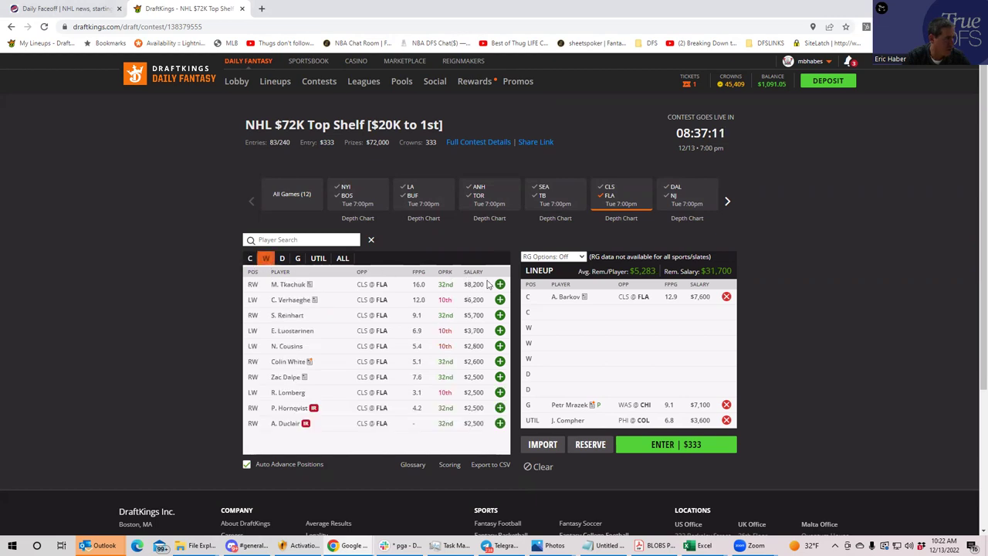
left_click(500, 284)
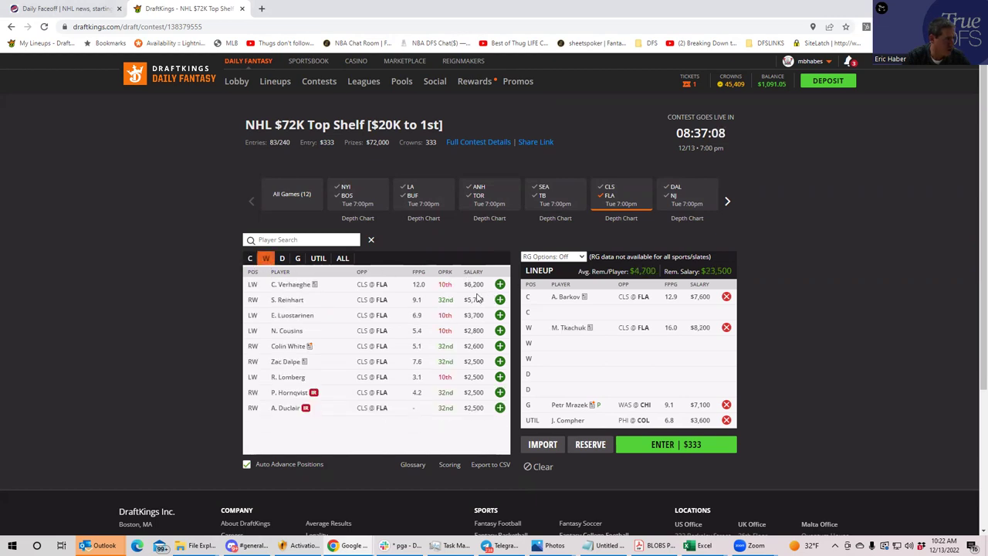
left_click(499, 299)
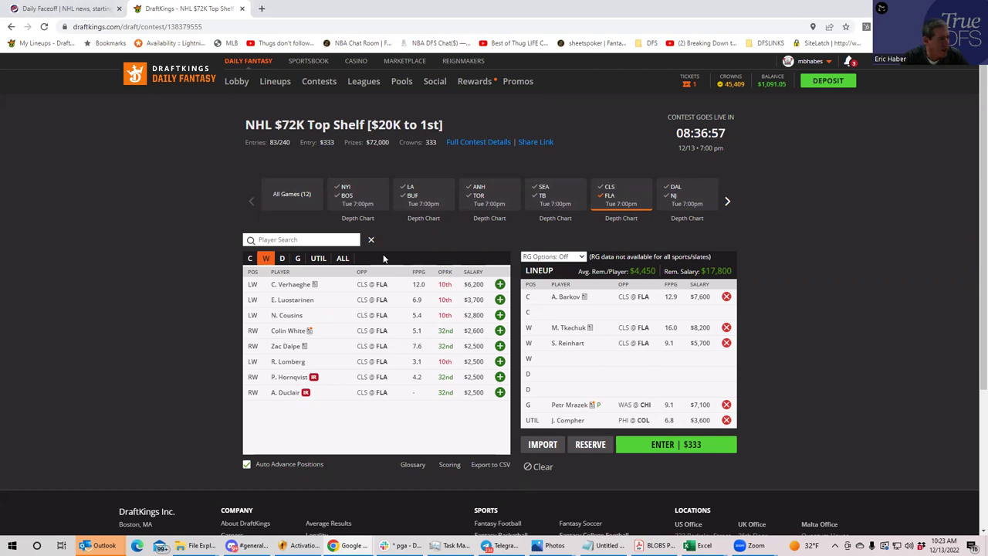
left_click(282, 259)
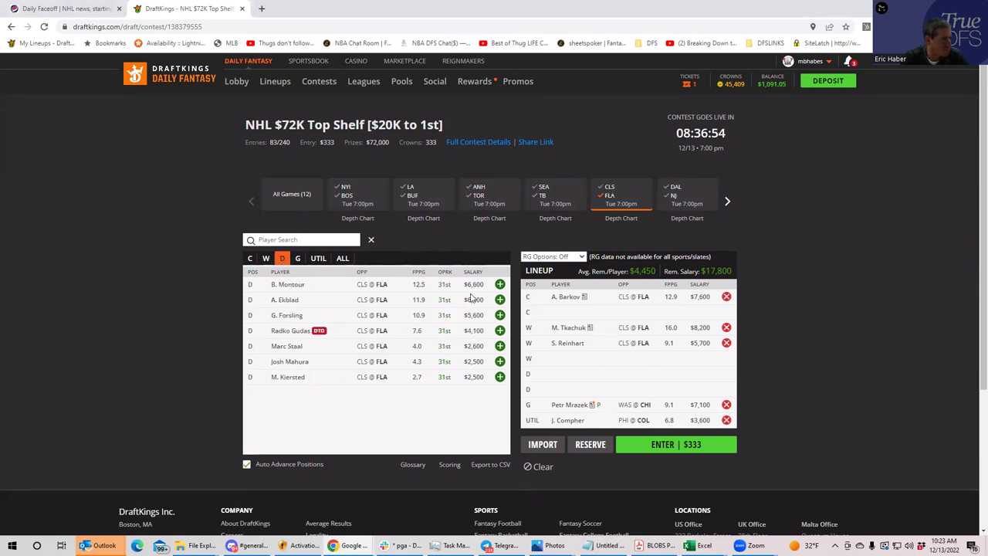
left_click(500, 300)
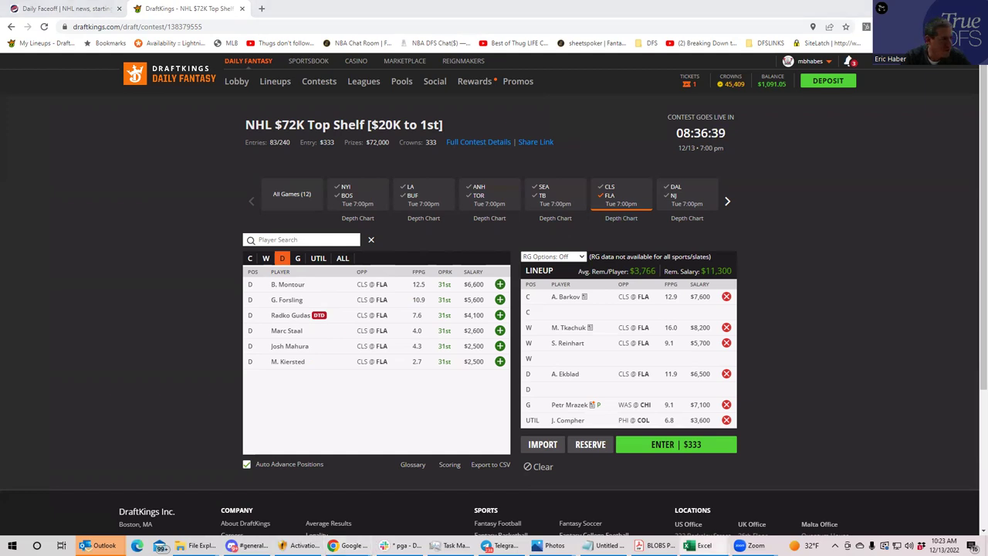
key("alt+Tab")
Check the salaries of Montour, Bennett and Couture in NHLDK_Proj, then minimize Excel.
left_click(561, 51)
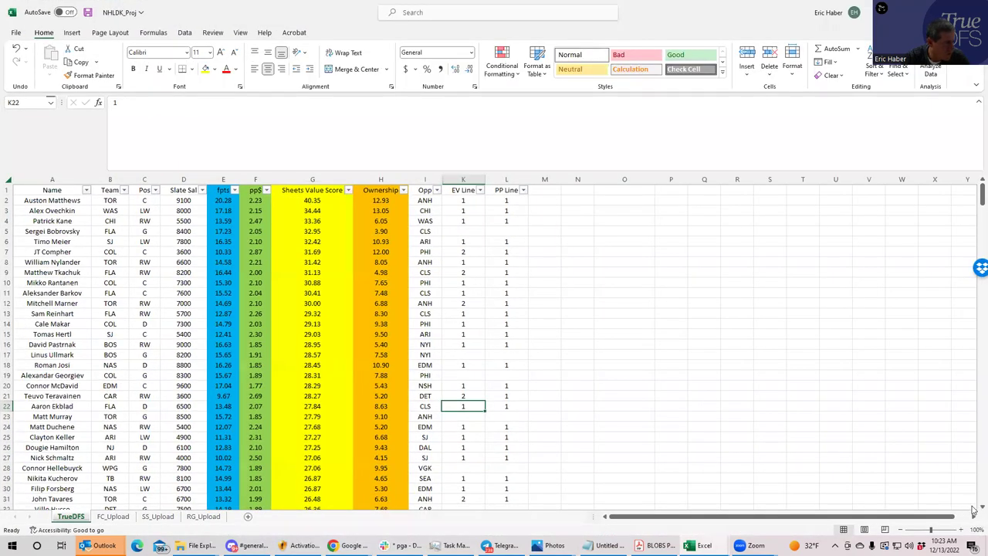
scroll(973, 508, "down", 1)
scroll(973, 509, "down", 4)
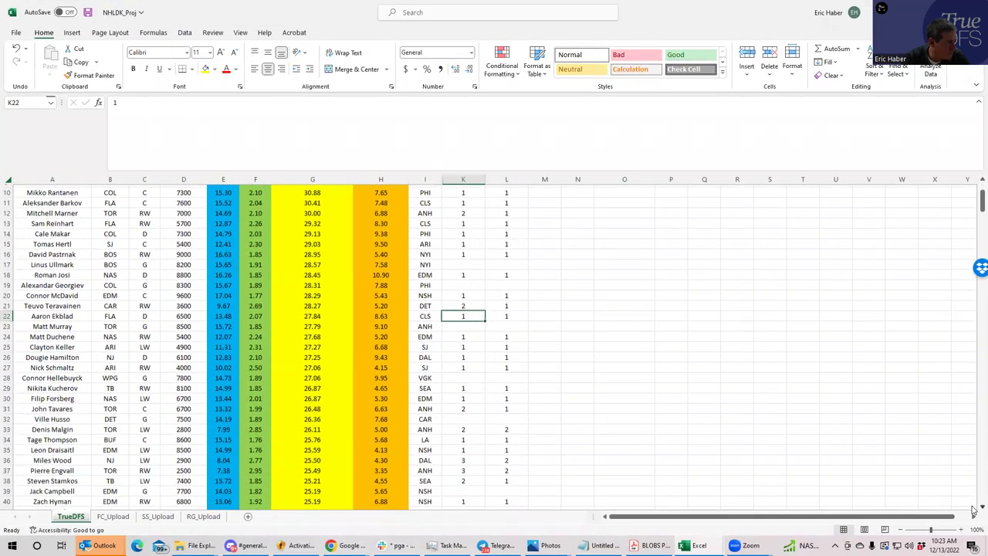
scroll(973, 509, "down", 1)
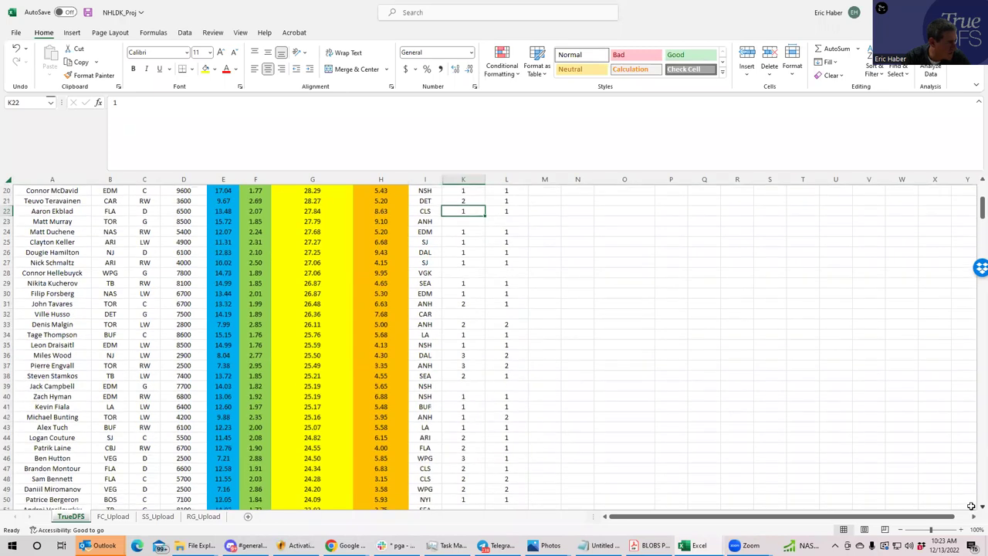
left_click(184, 469)
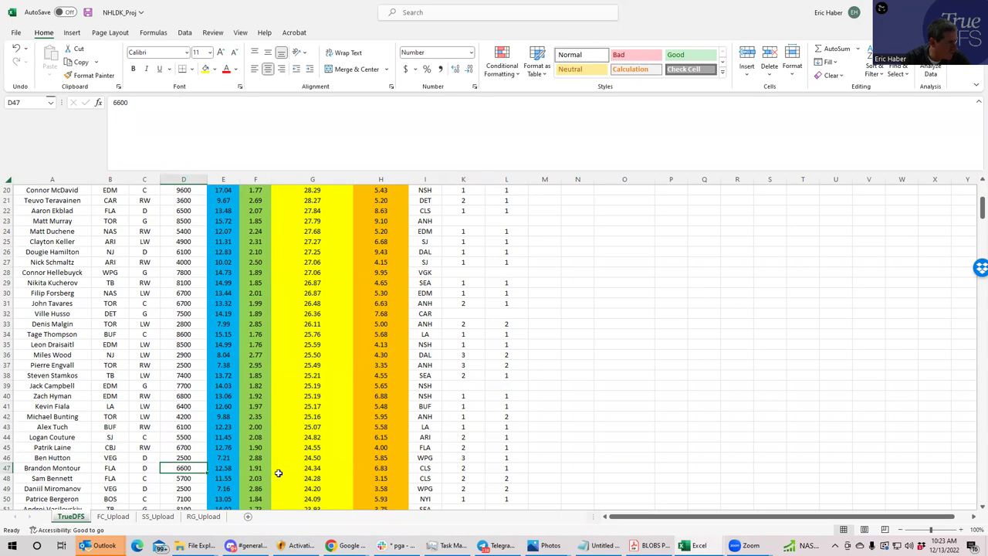
left_click(170, 488)
left_click(166, 436)
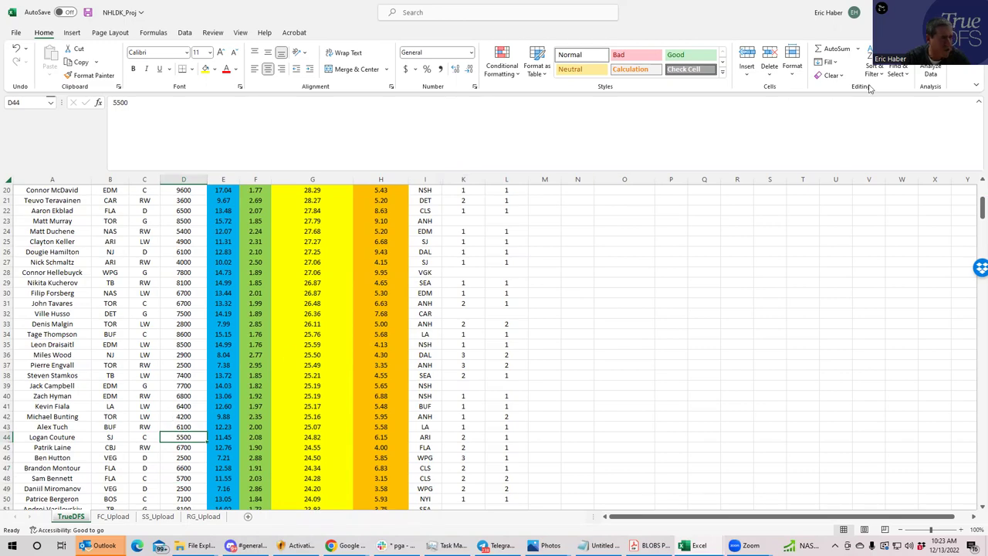
key("super+Down")
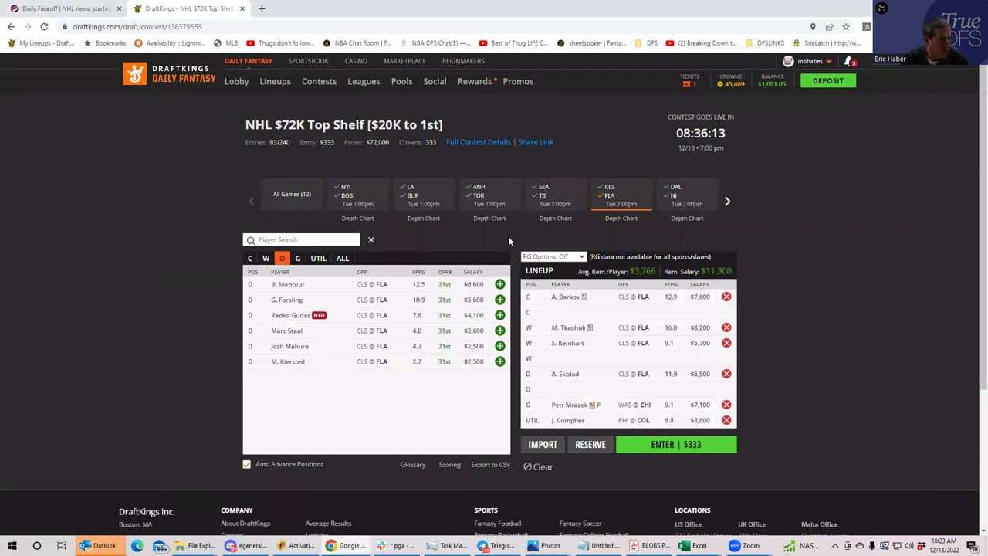
Search all-game wingers for 'ter' and add T. Teravainen, leaving $7,700.
left_click(610, 199)
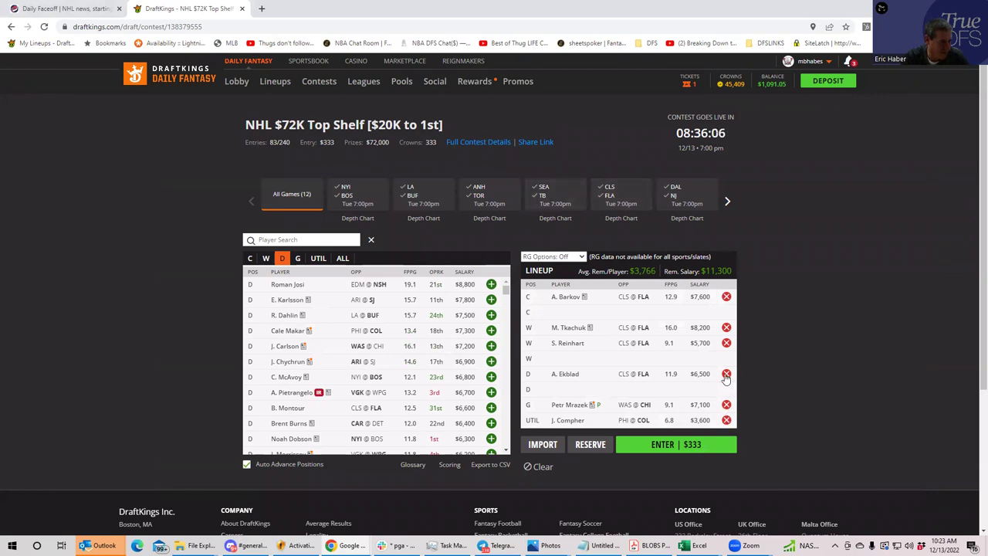
left_click(266, 259)
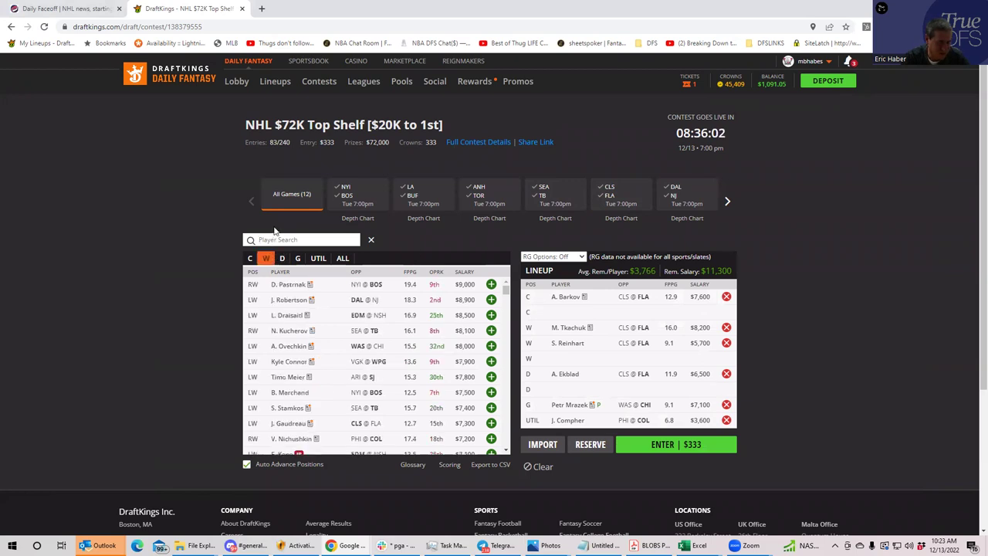
left_click(278, 240)
type("ter")
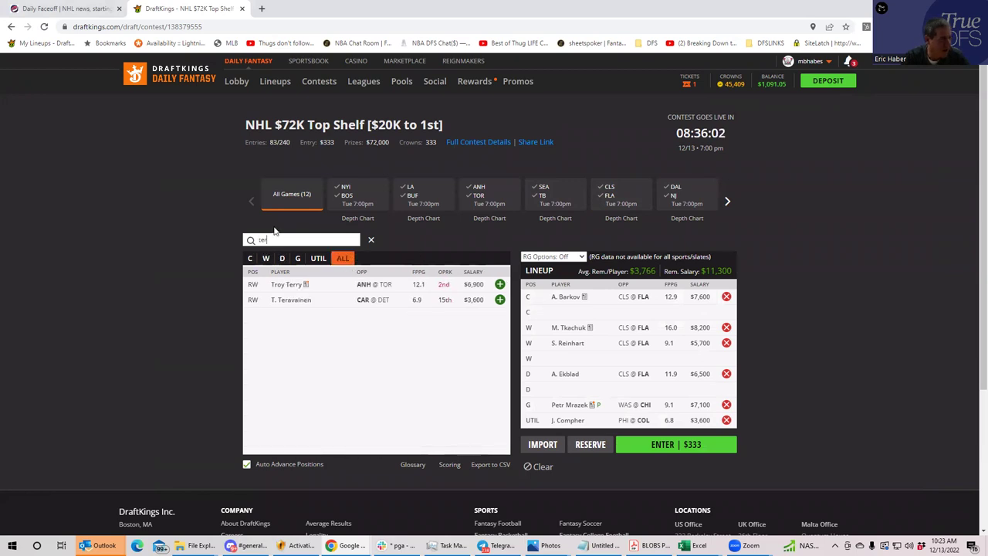
left_click(500, 300)
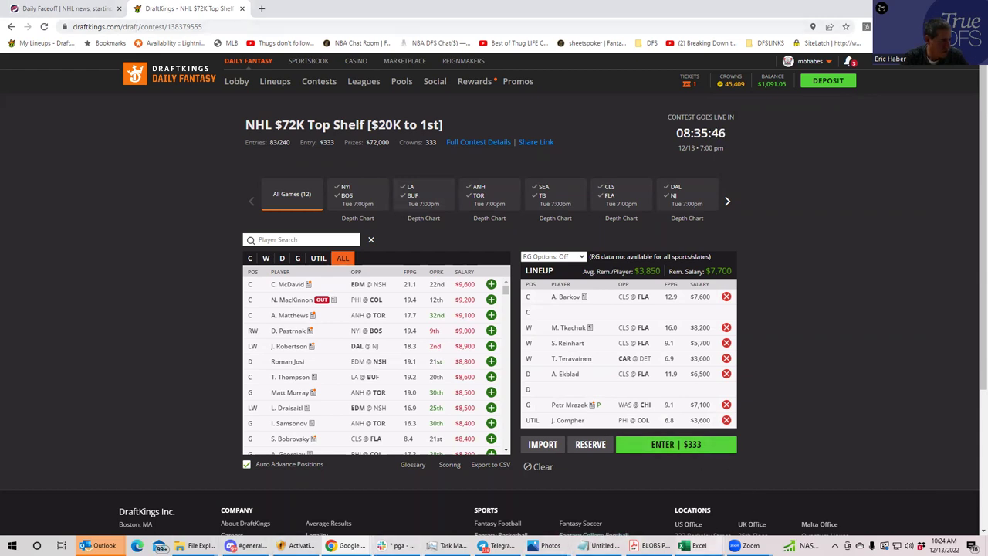
mouse_move(694, 545)
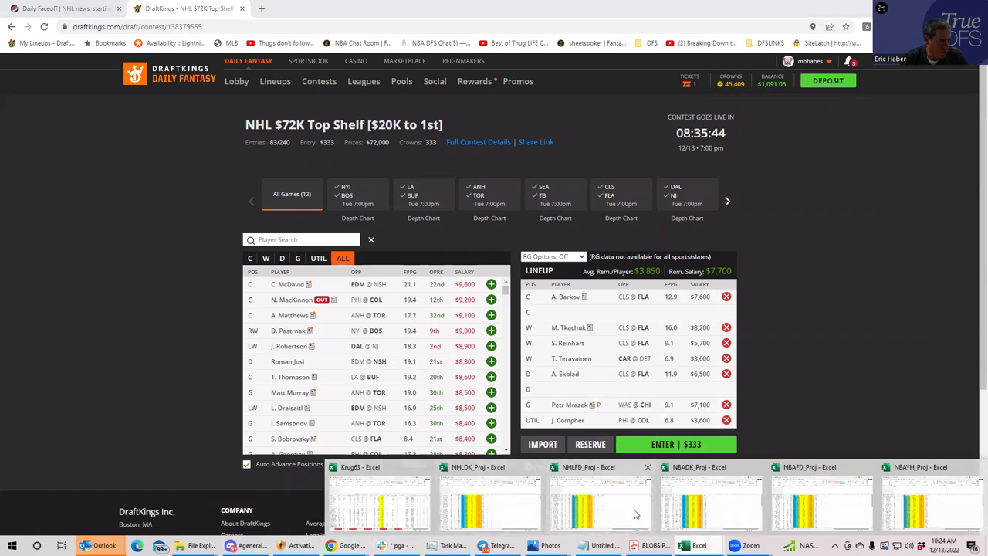
left_click(501, 506)
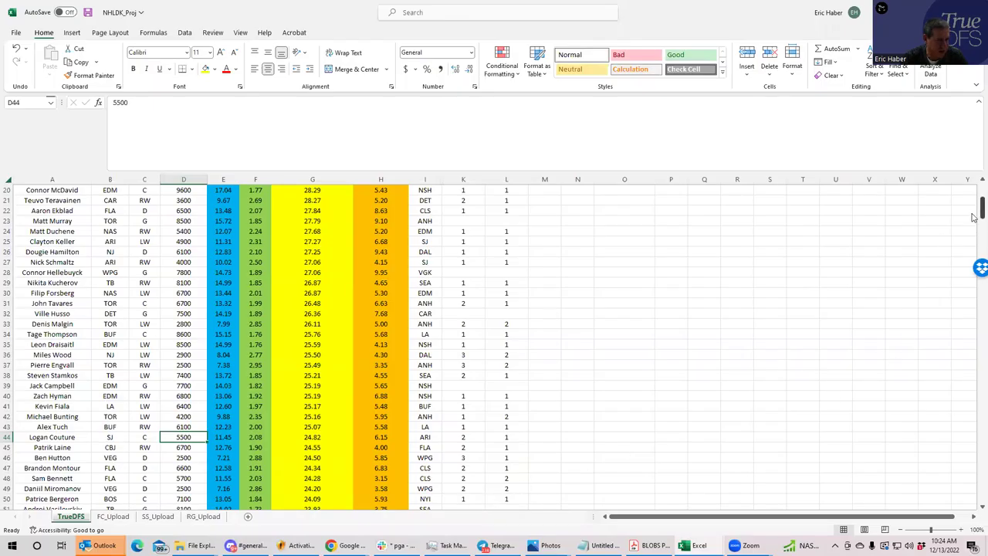
left_click_drag(982, 208, 982, 189)
left_click(110, 212)
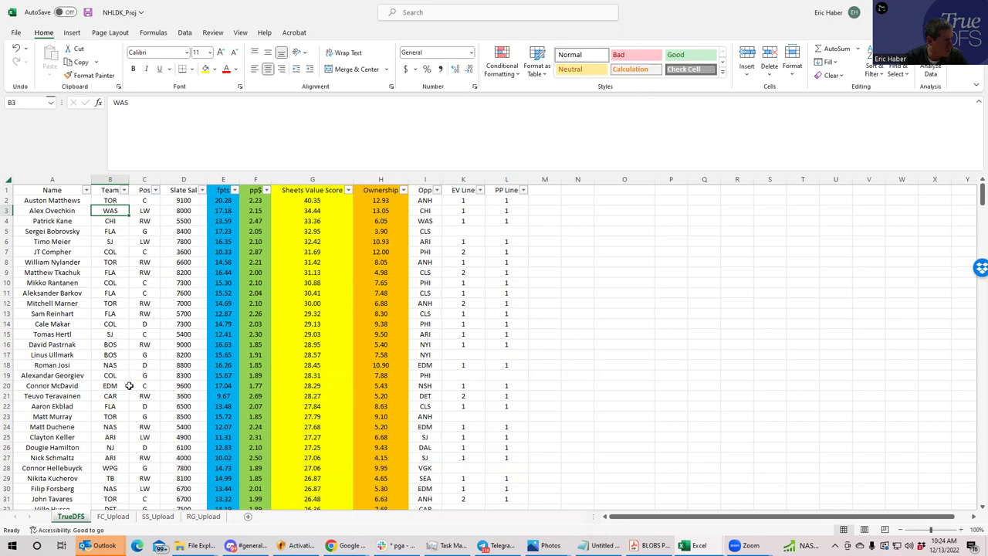
left_click(110, 244)
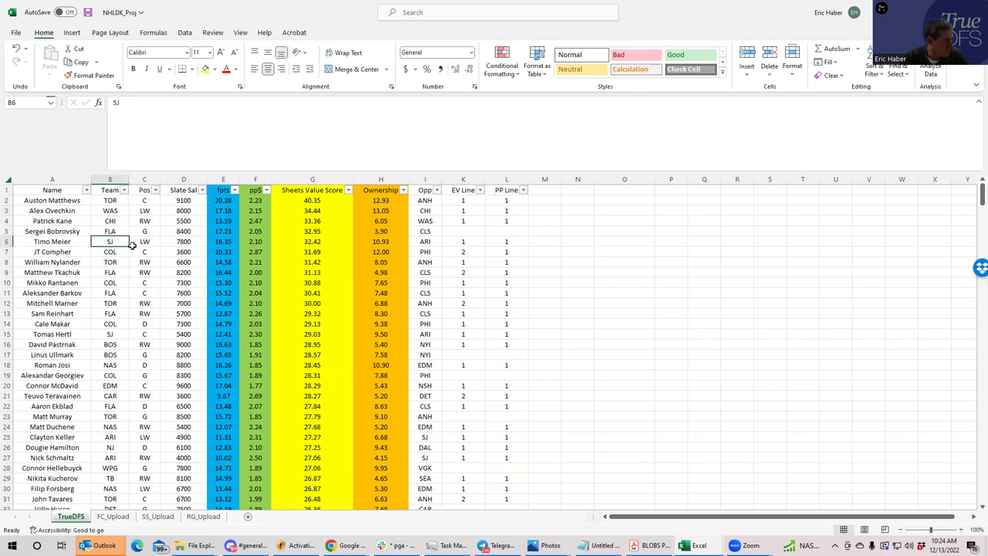
left_click(144, 241)
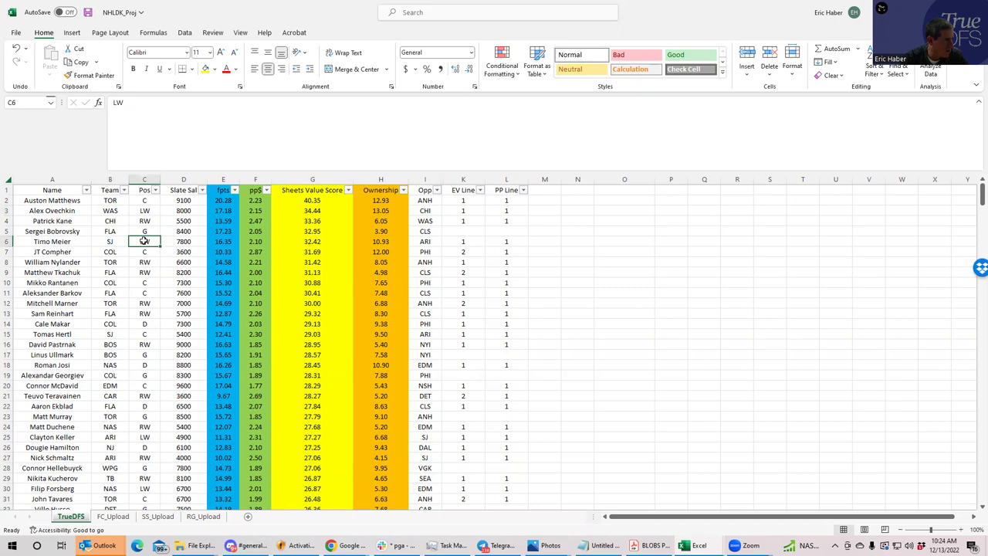
left_click(152, 334)
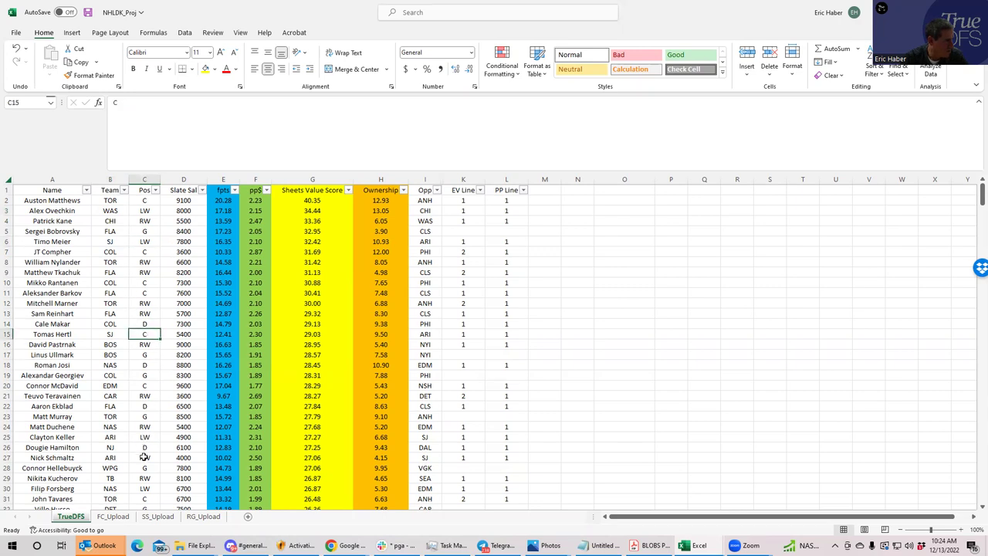
left_click(111, 344)
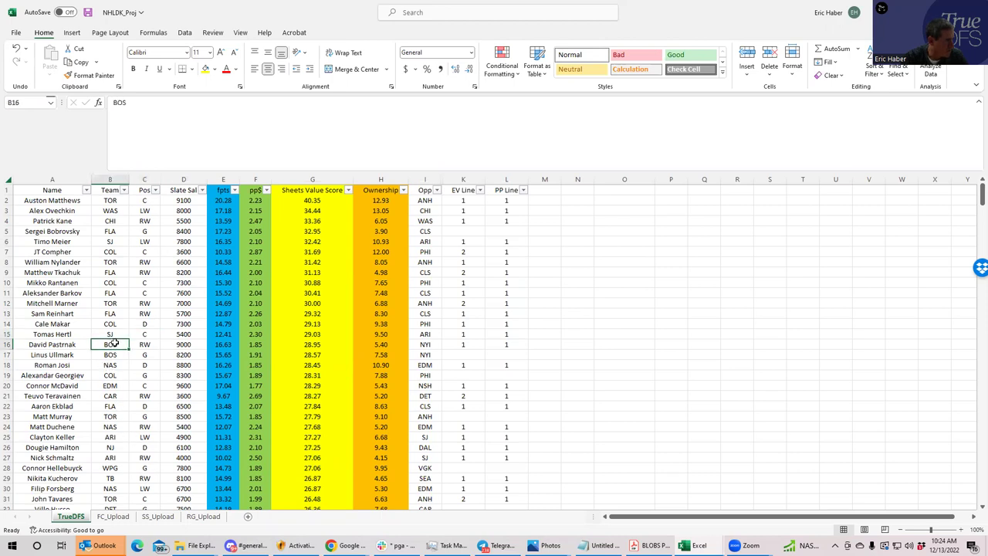
left_click(111, 356)
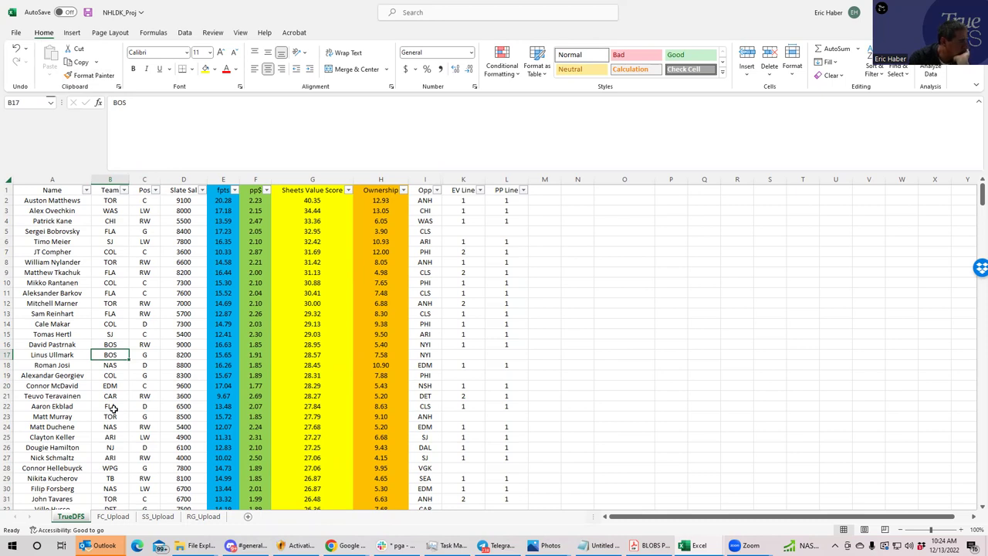
left_click(115, 367)
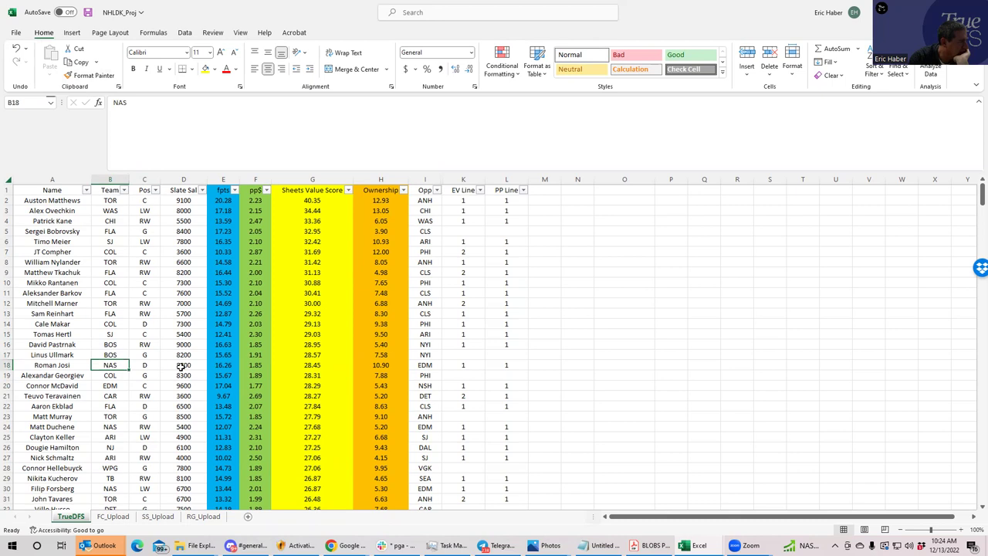
left_click(113, 427)
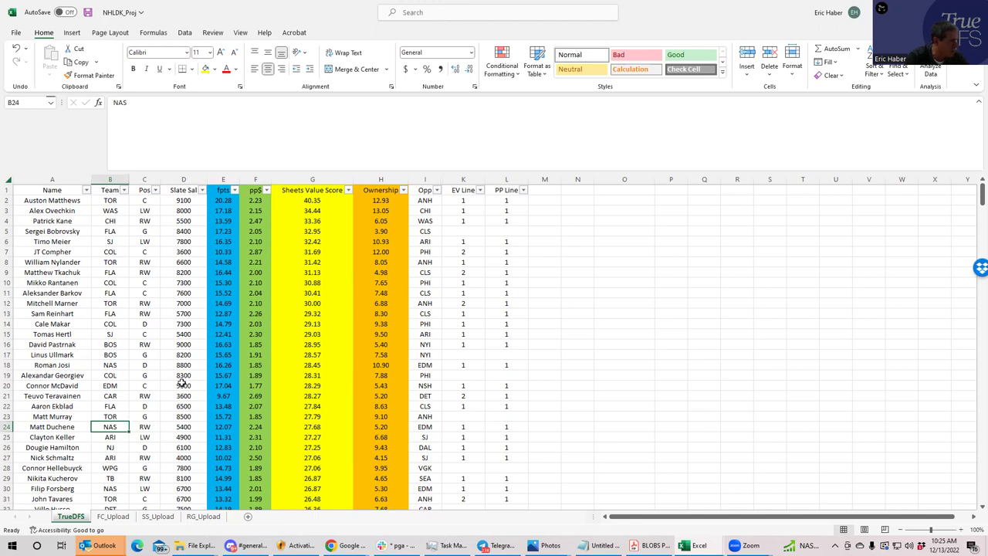
left_click(183, 385)
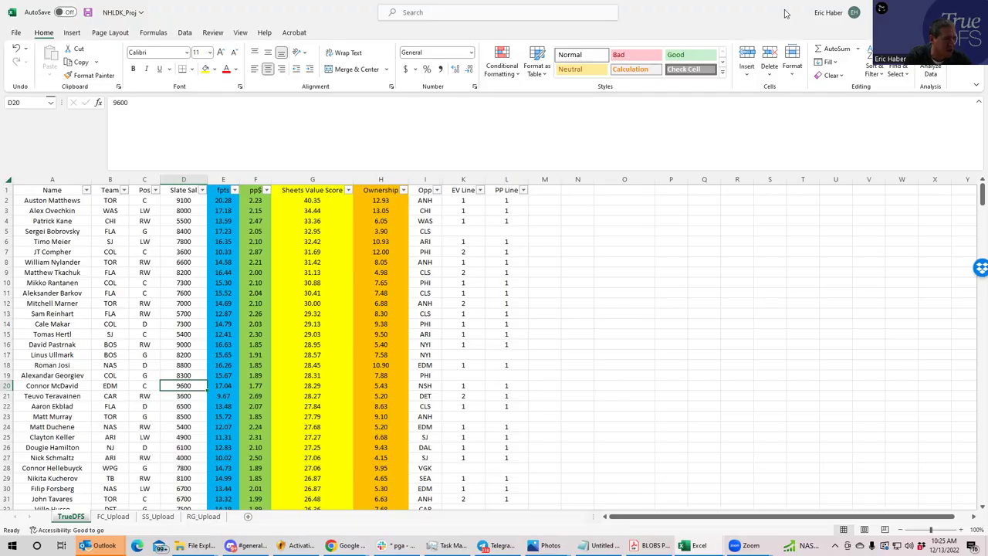
key("alt+Tab")
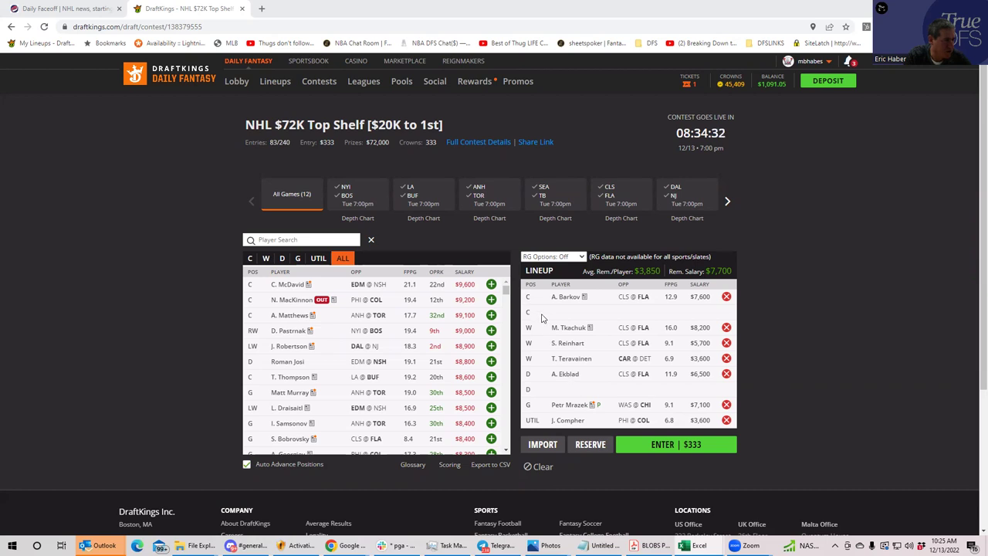
Remove J. Compher from UTIL and search the center list for 'co'.
left_click(727, 419)
left_click(251, 259)
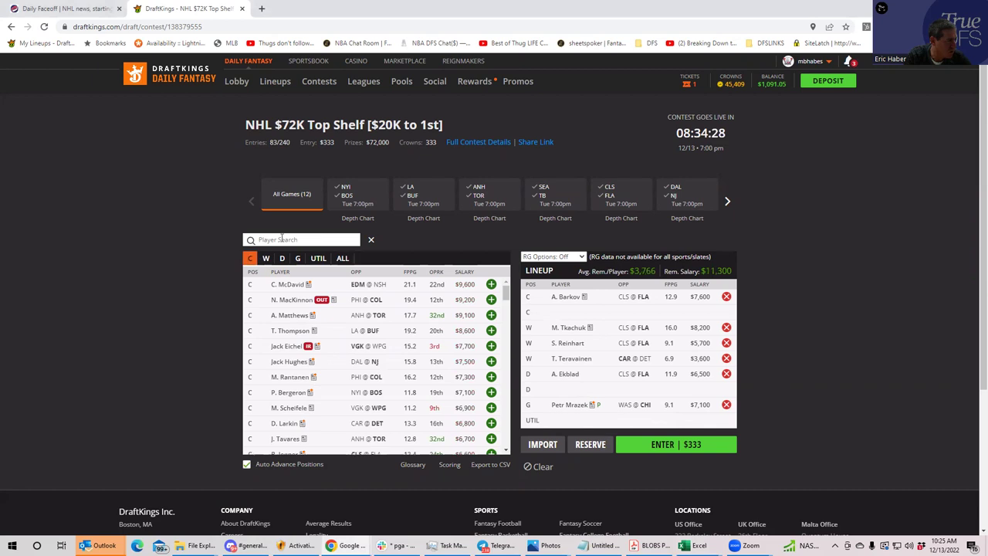
type("gam")
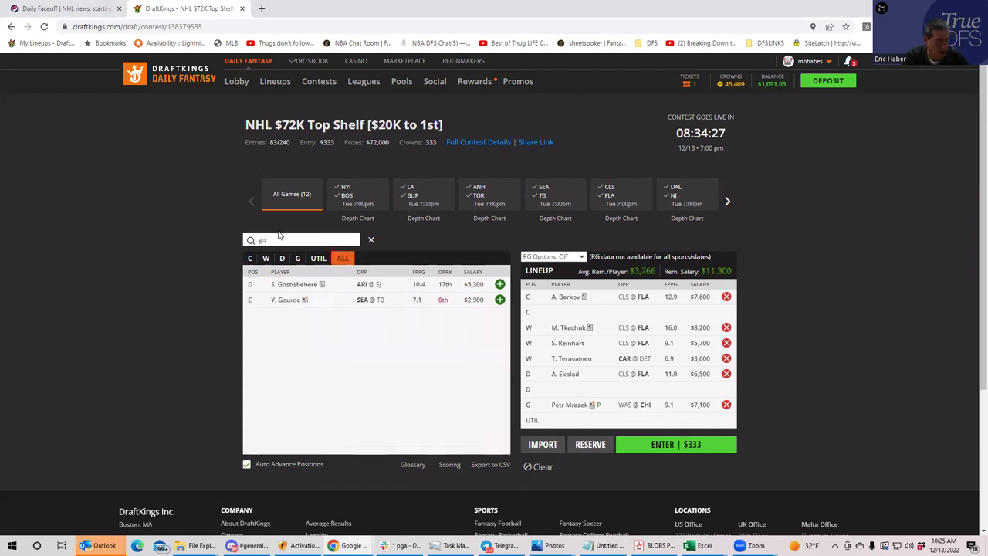
left_click_drag(280, 242, 211, 241)
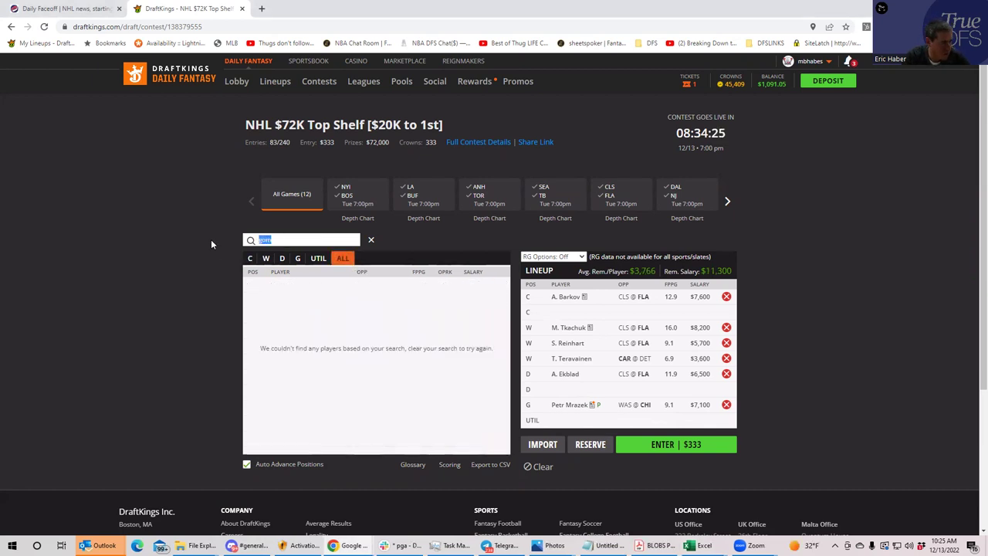
left_click(250, 259)
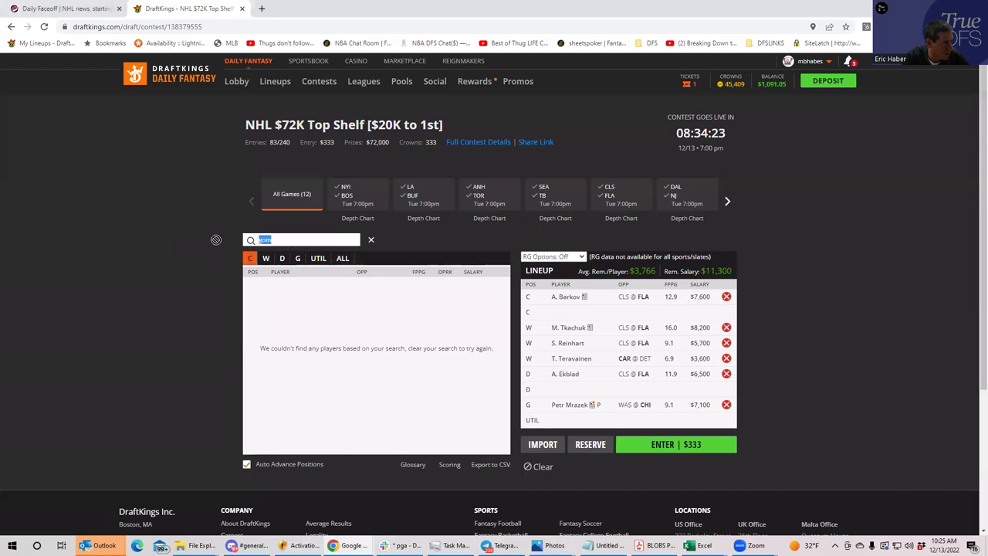
type("go")
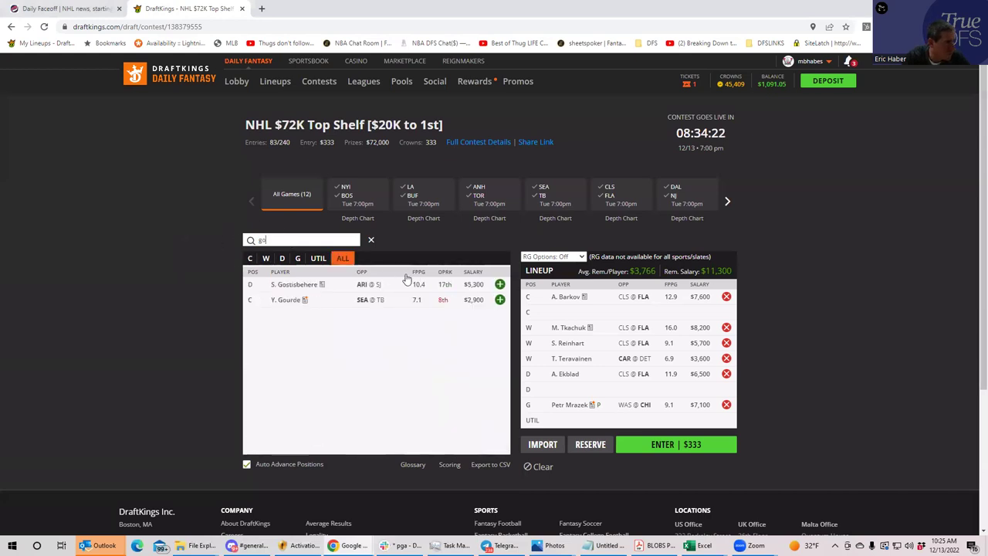
key("BackSpace")
key("BackSpace")
type("co")
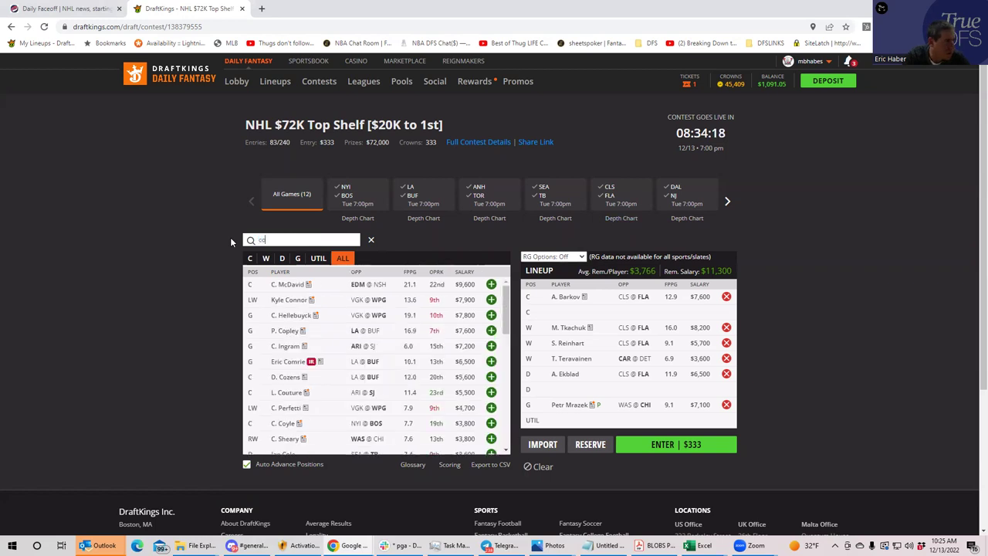
Add J. Compher at center from the PHI@COL game, then clear the game filter.
left_click(727, 204)
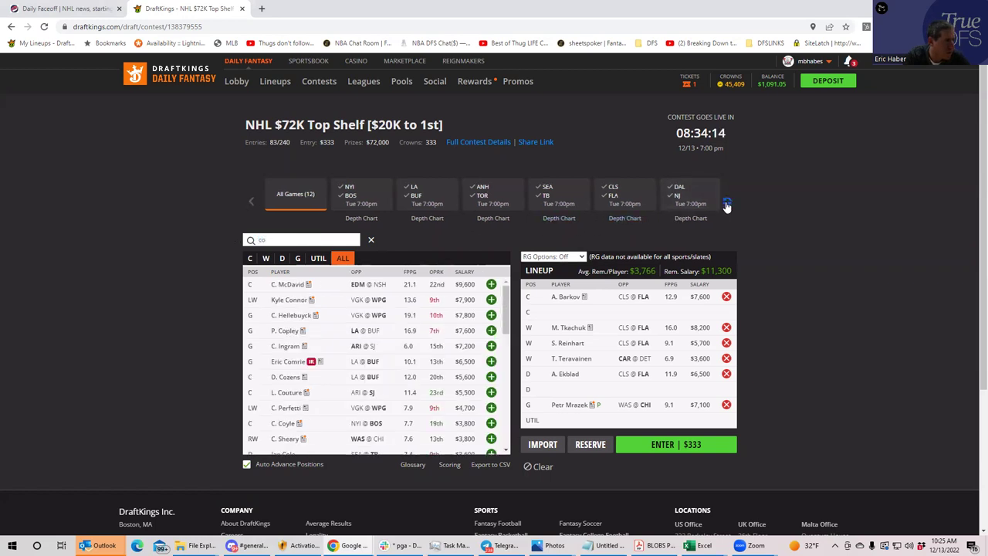
left_click(549, 201)
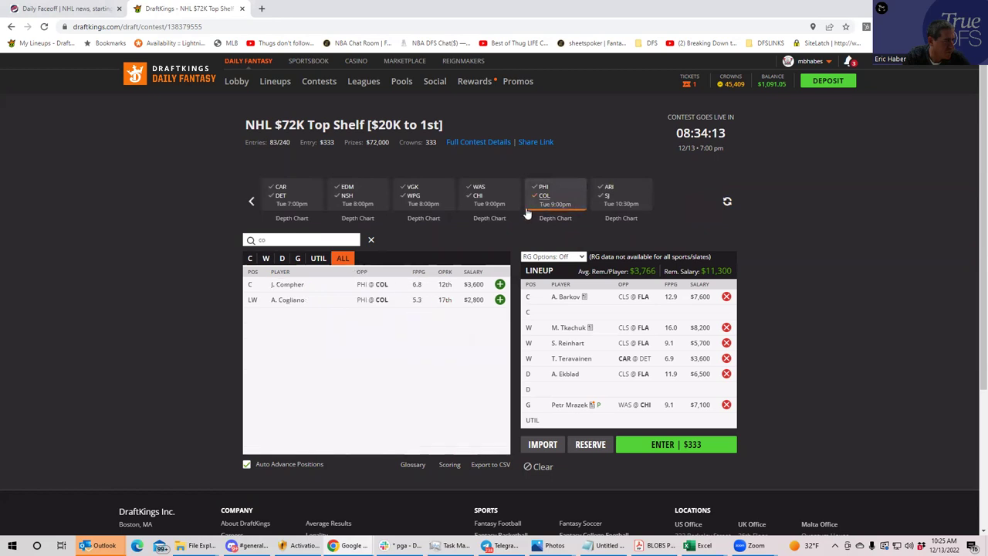
left_click(500, 286)
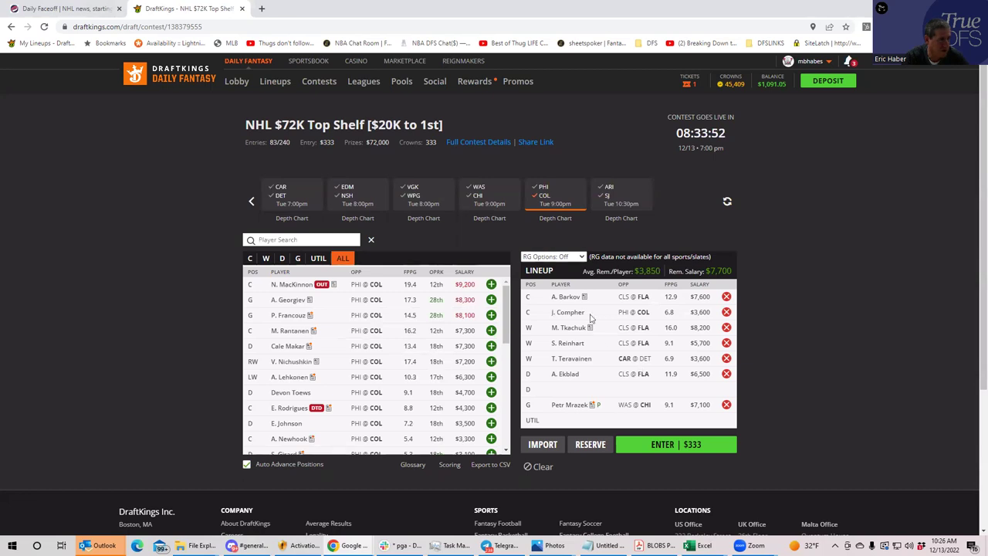
left_click(554, 199)
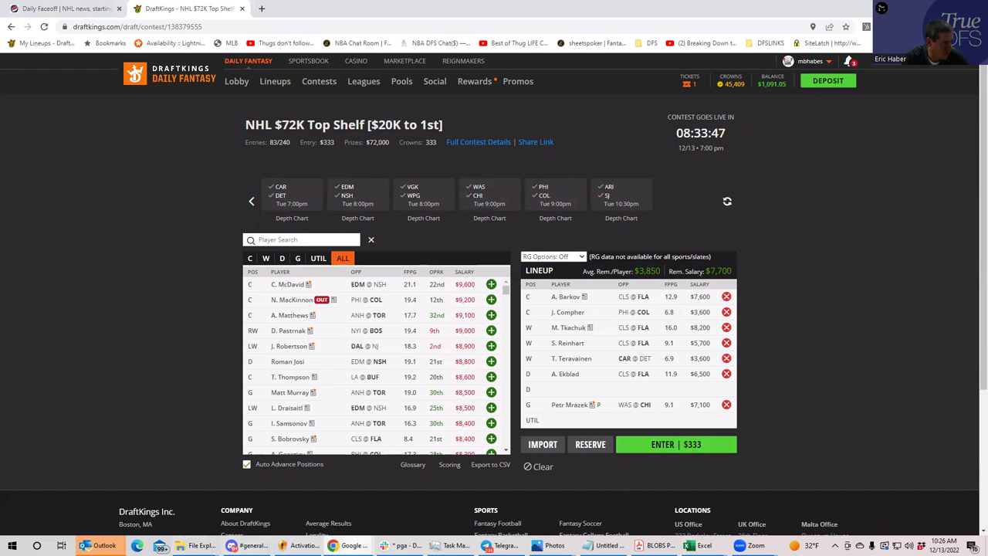
Upload KrugNHL/NHLDK_Sim as SaberSim projections excluding unlisted players, then start Build Lineups.
mouse_move(351, 545)
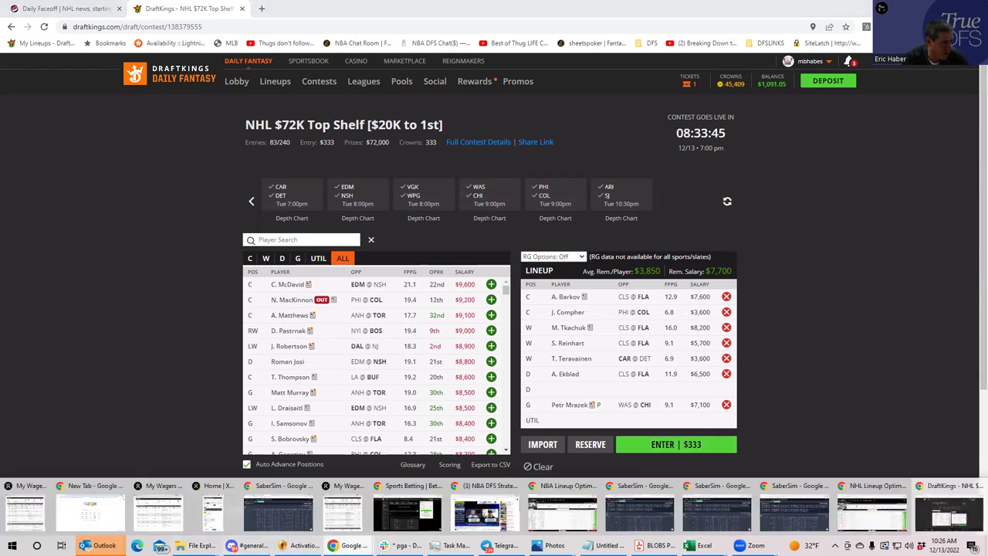
left_click(642, 510)
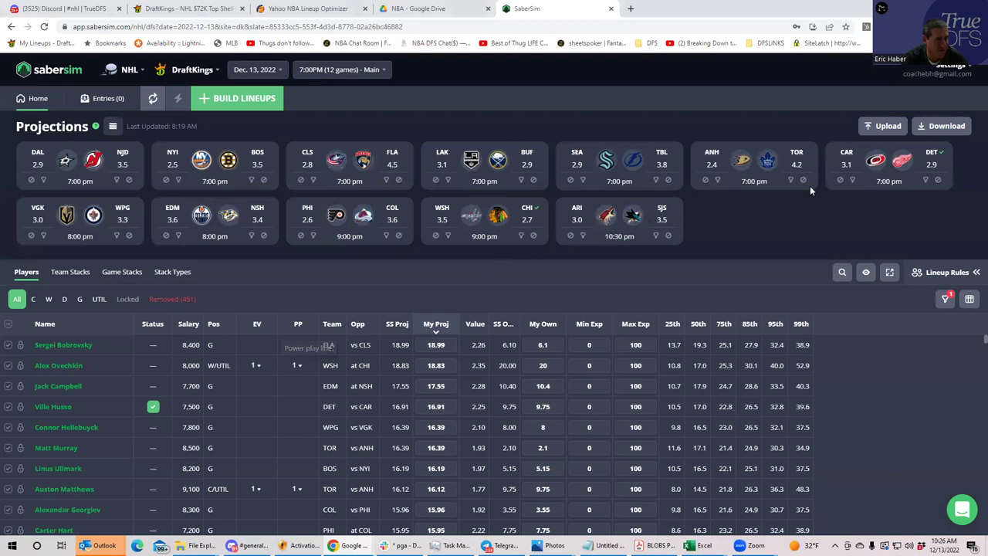
left_click(884, 126)
left_click(624, 133)
left_click(65, 143)
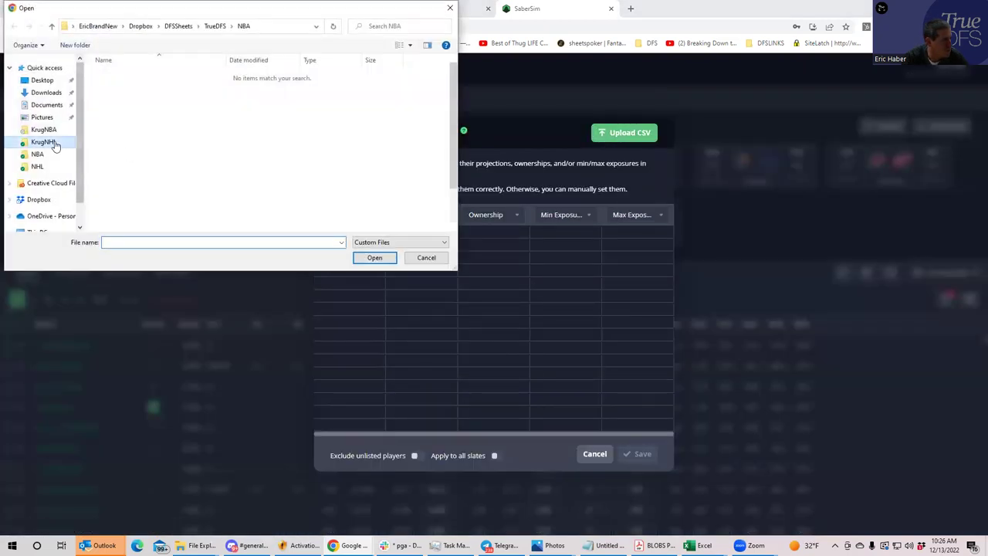
left_click(151, 76)
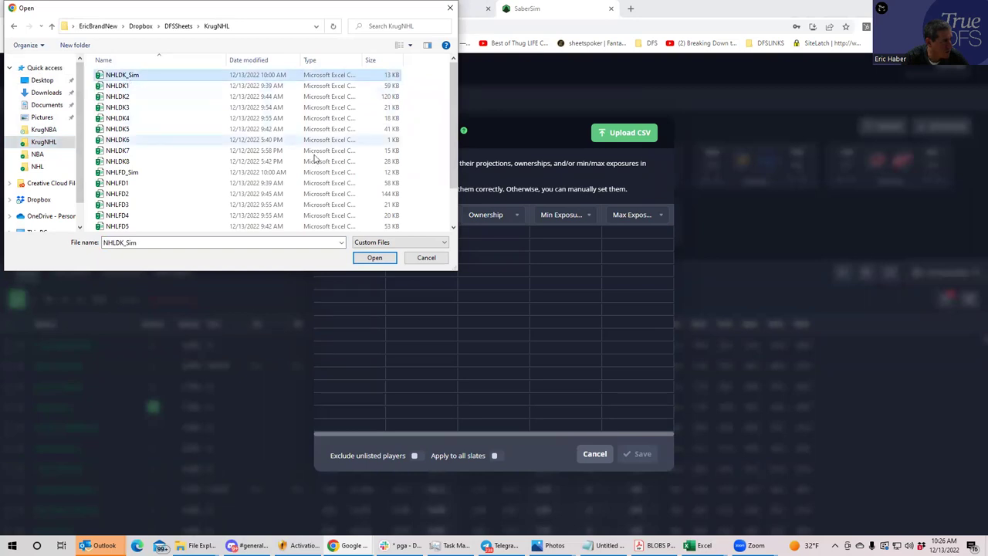
left_click(374, 257)
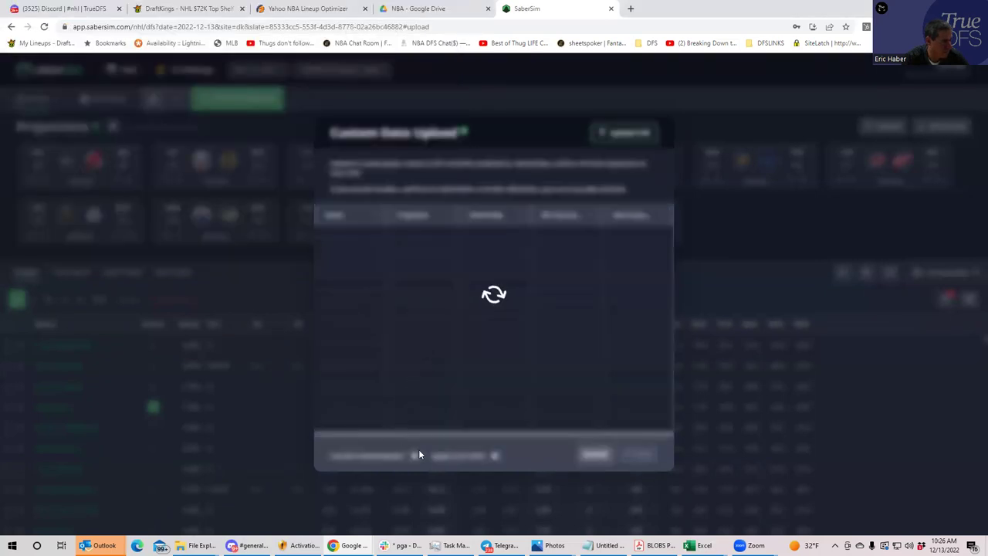
left_click(421, 458)
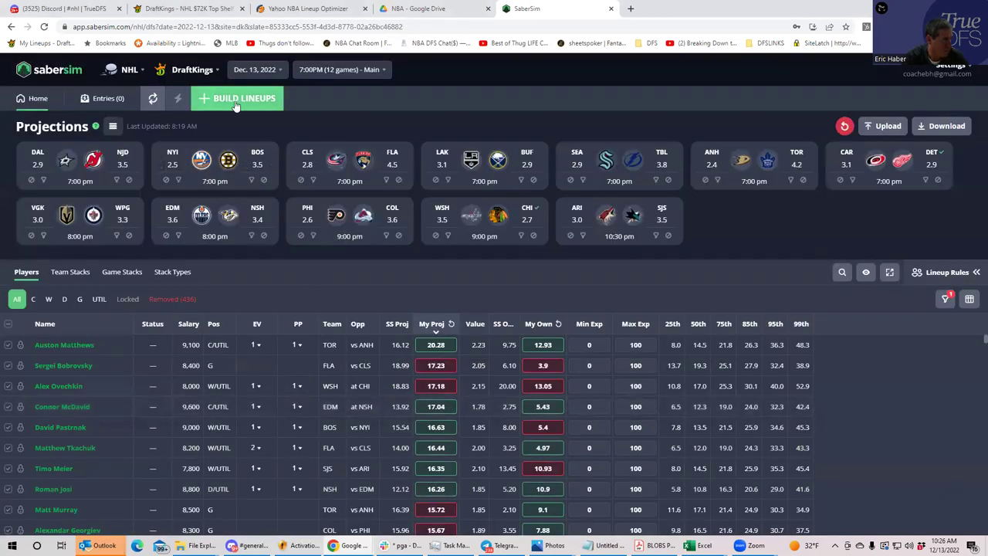
left_click(236, 102)
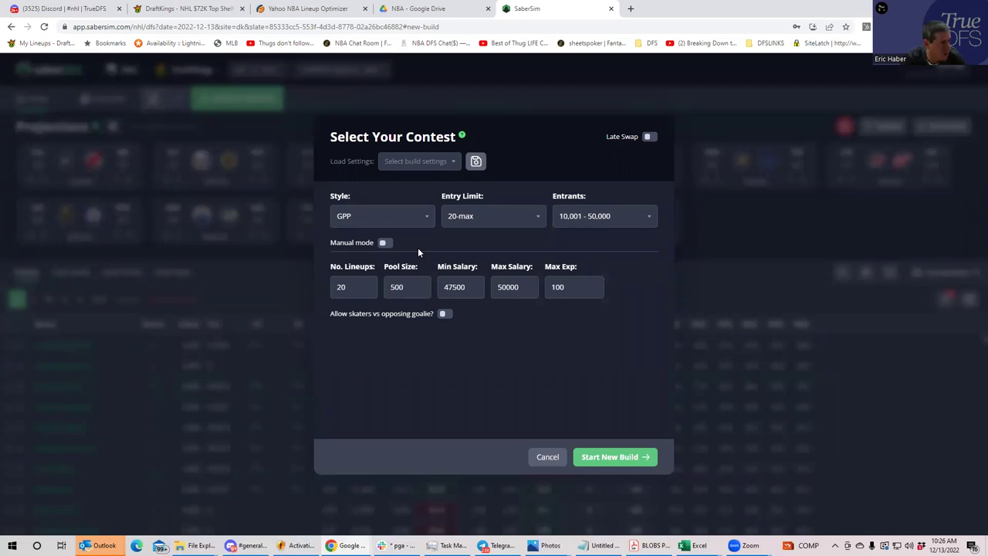
Start a new build with GPP, 20-max, 10,001–50,000 entrants and 20 lineups.
left_click(610, 456)
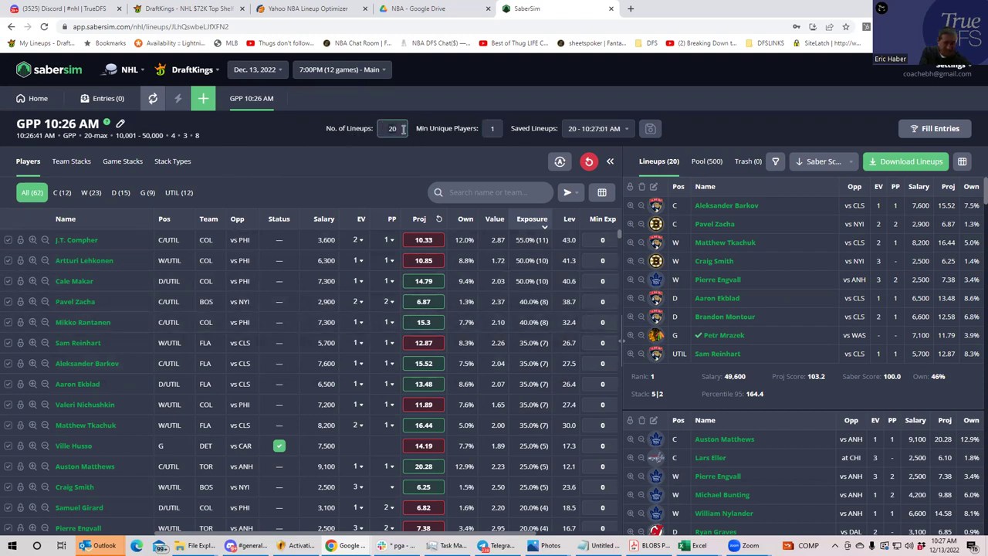
Raise No. of Lineups to 50 and view the Team Stacks exposure.
type("0")
left_click(328, 165)
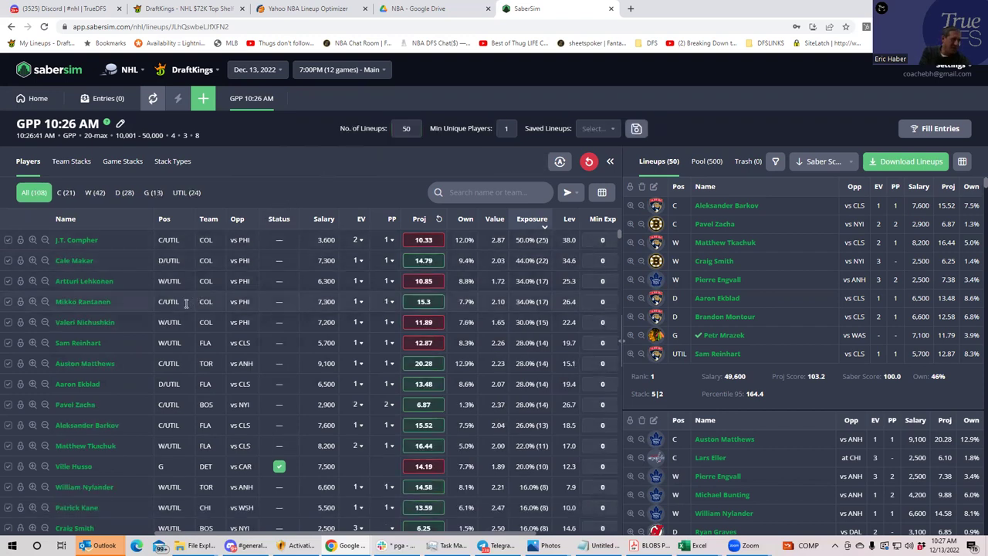
left_click(71, 163)
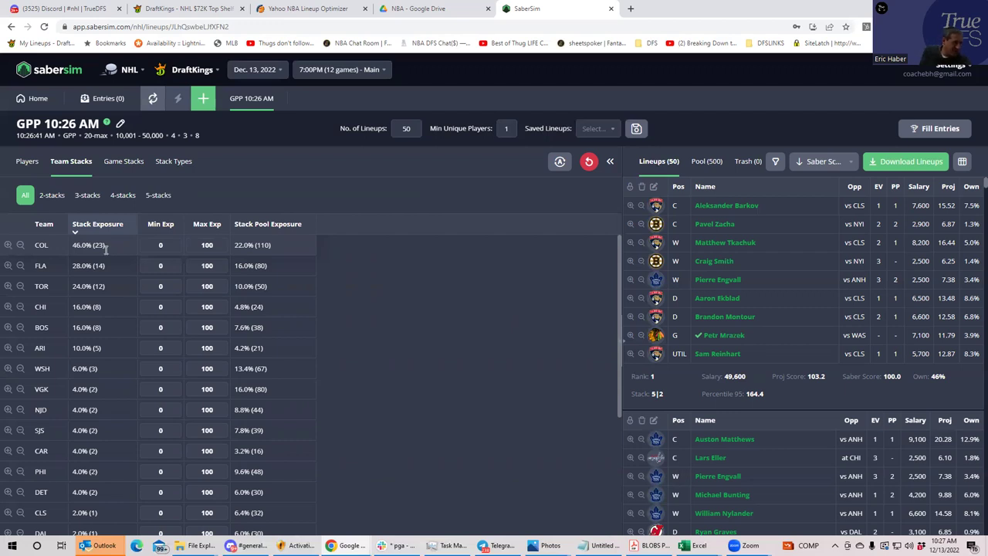
Review stack-type exposure, then filter the 50 lineups down to the 12 TOR stacks.
left_click(173, 162)
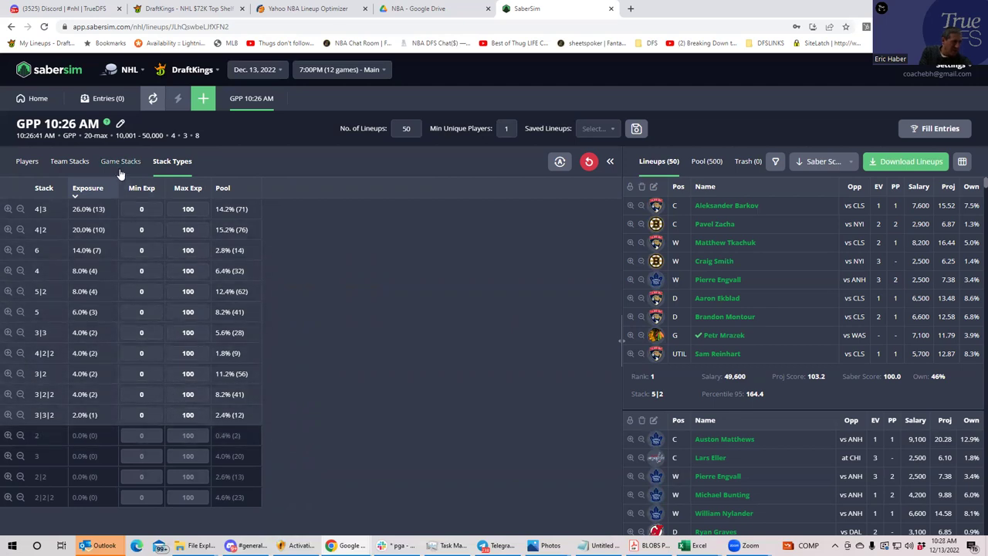
left_click(74, 163)
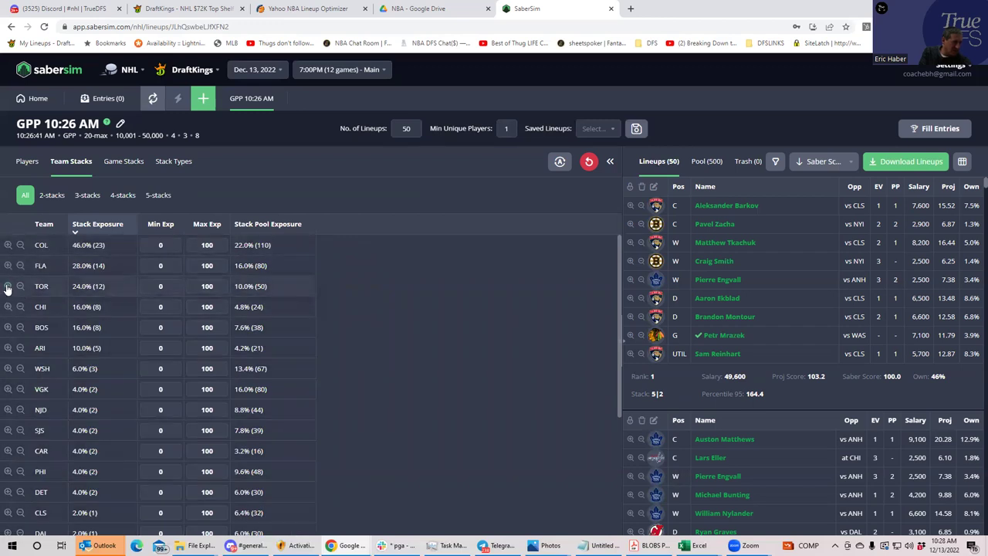
left_click(8, 286)
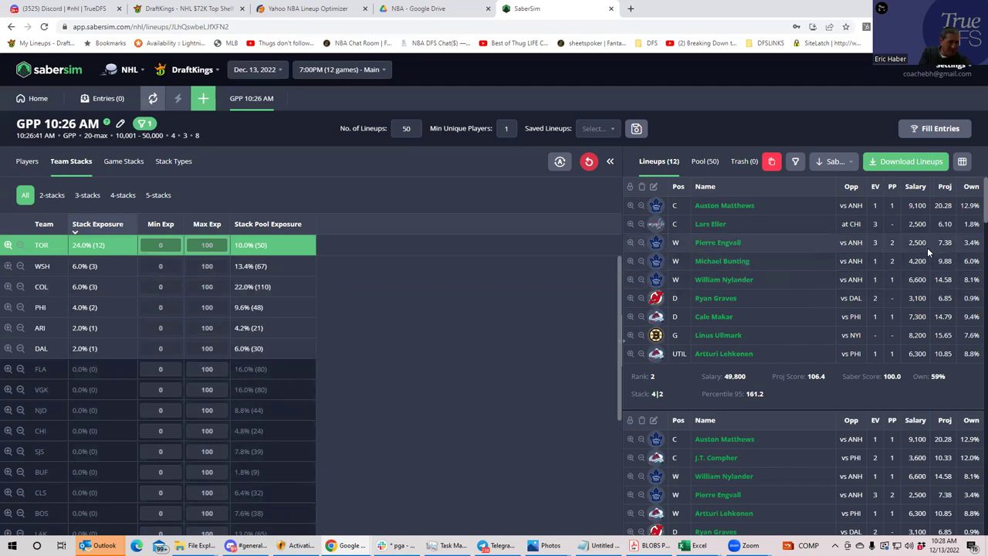
scroll(973, 215, "down", 2)
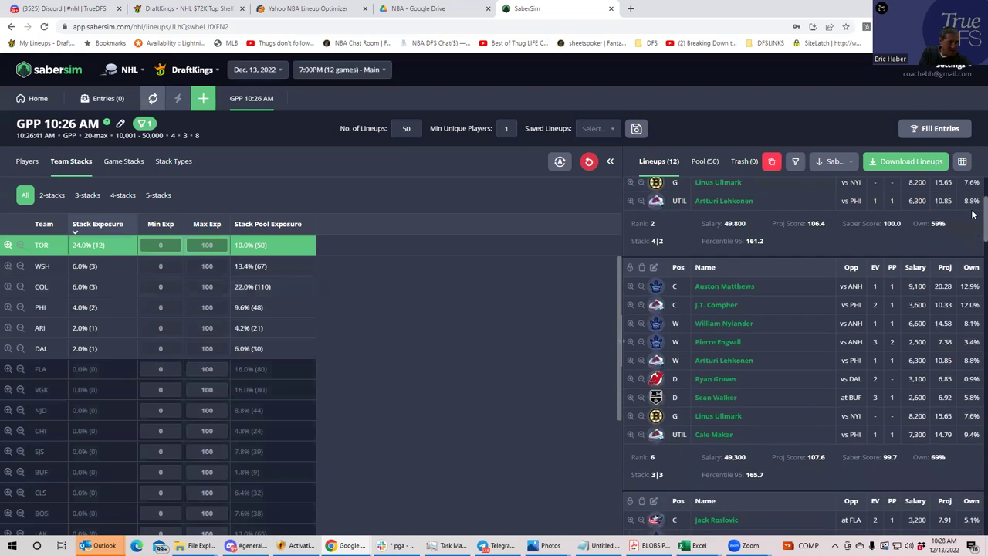
scroll(973, 215, "down", 3)
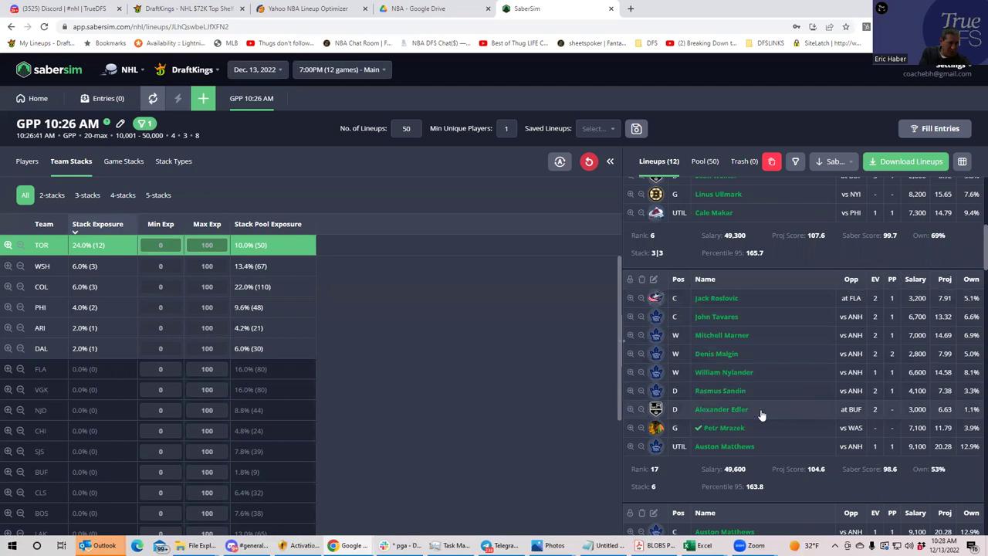
scroll(971, 278, "down", 2)
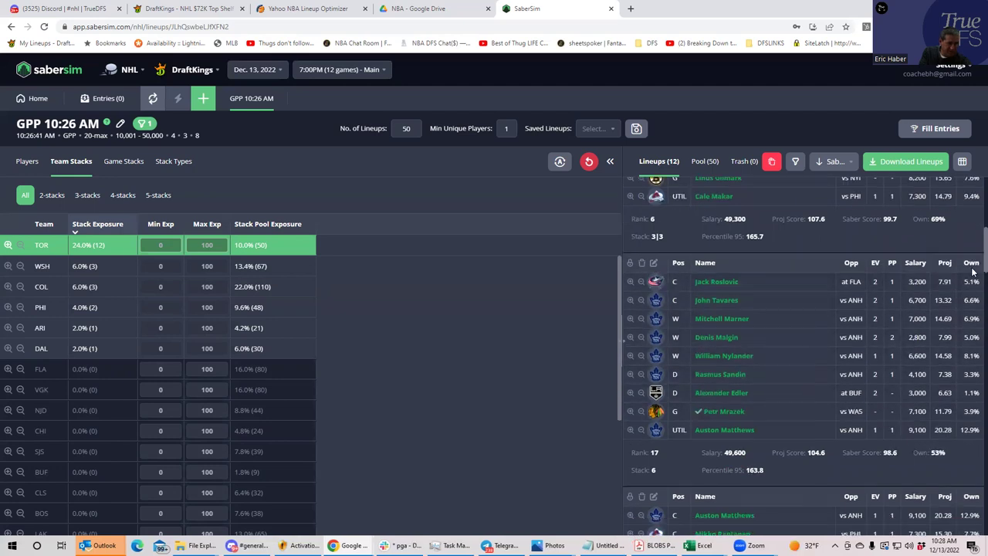
scroll(973, 299, "down", 1)
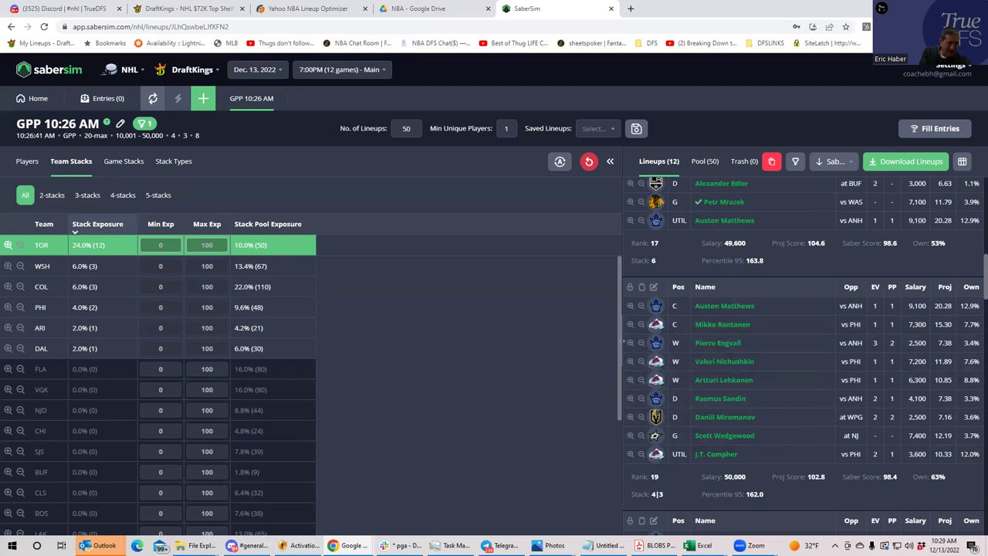
scroll(973, 286, "down", 3)
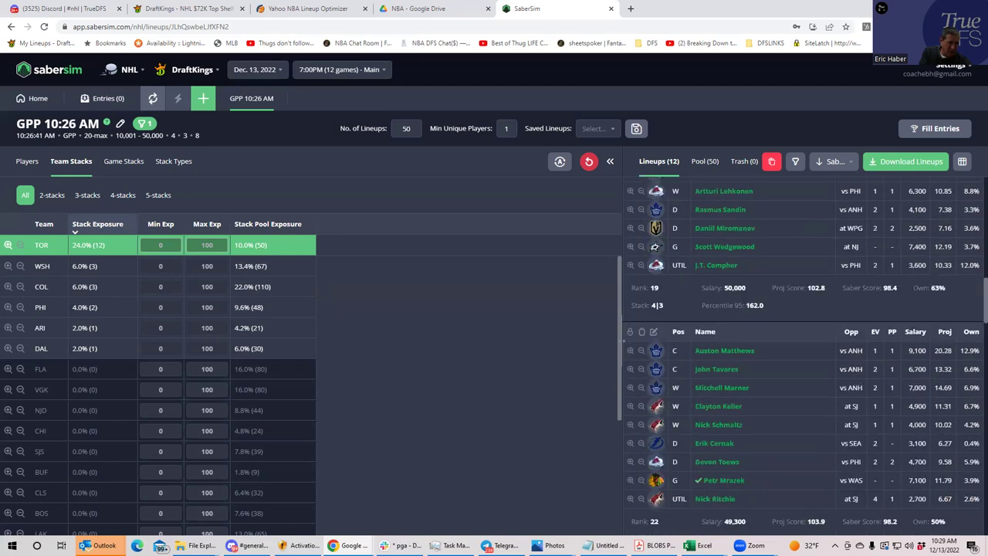
scroll(890, 346, "down", 1)
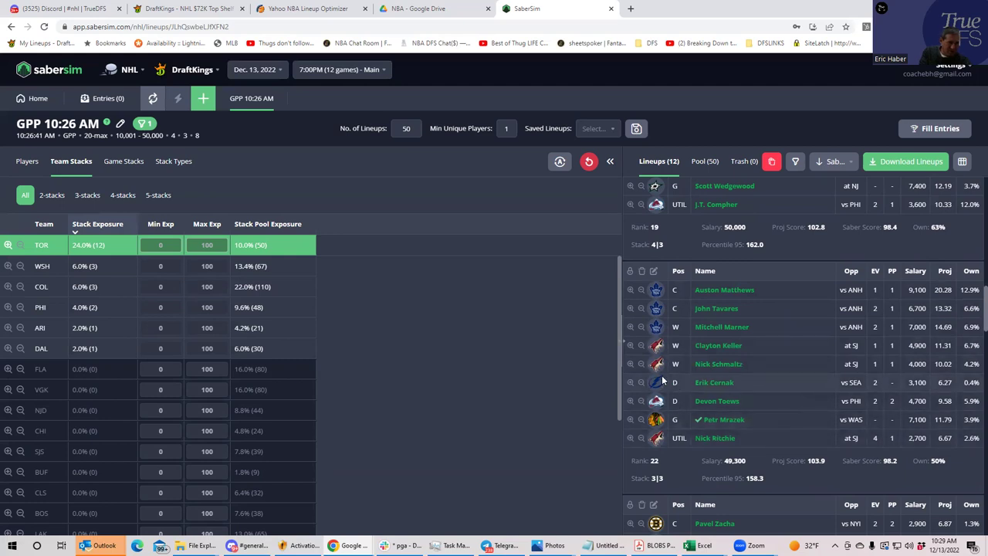
scroll(971, 324, "down", 2)
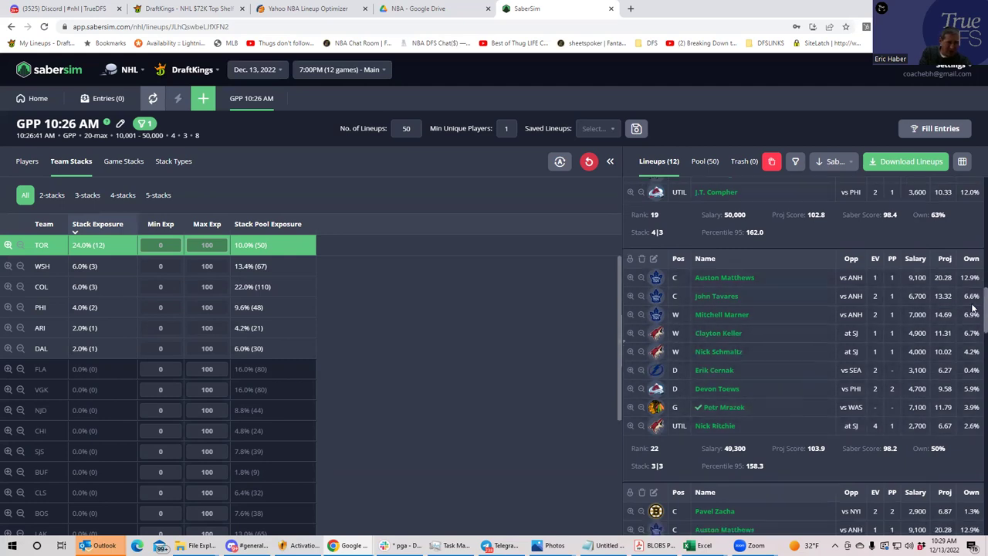
scroll(973, 332, "down", 10)
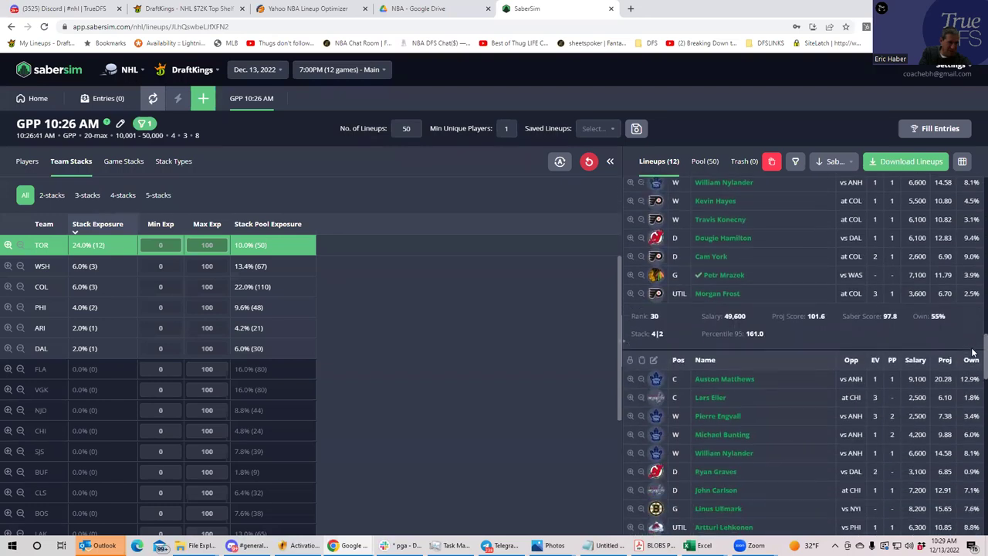